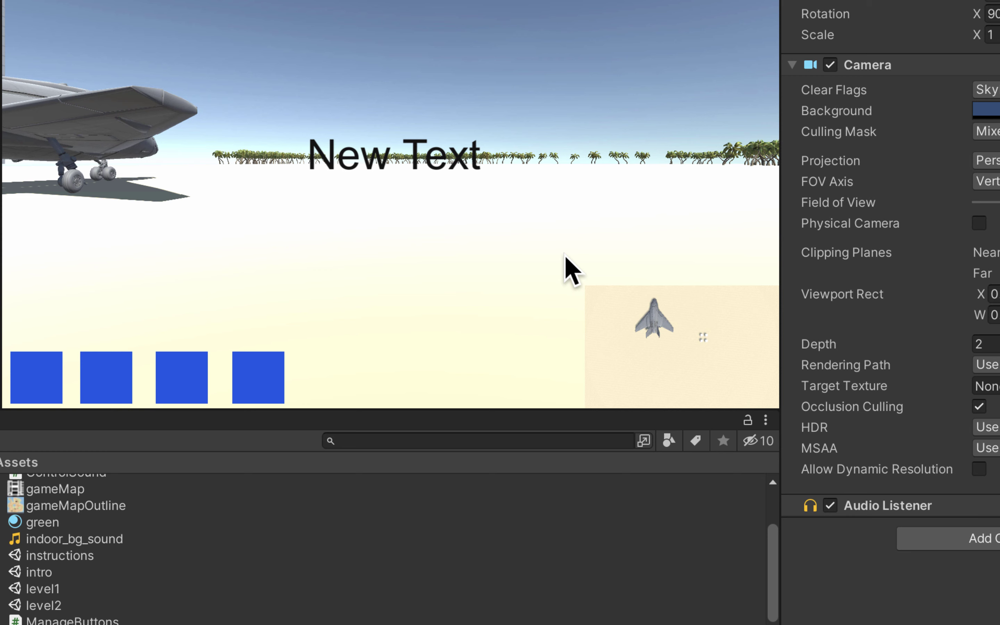
Step: Create a new sphere in the scene and apply the green material to it
click(1, 265)
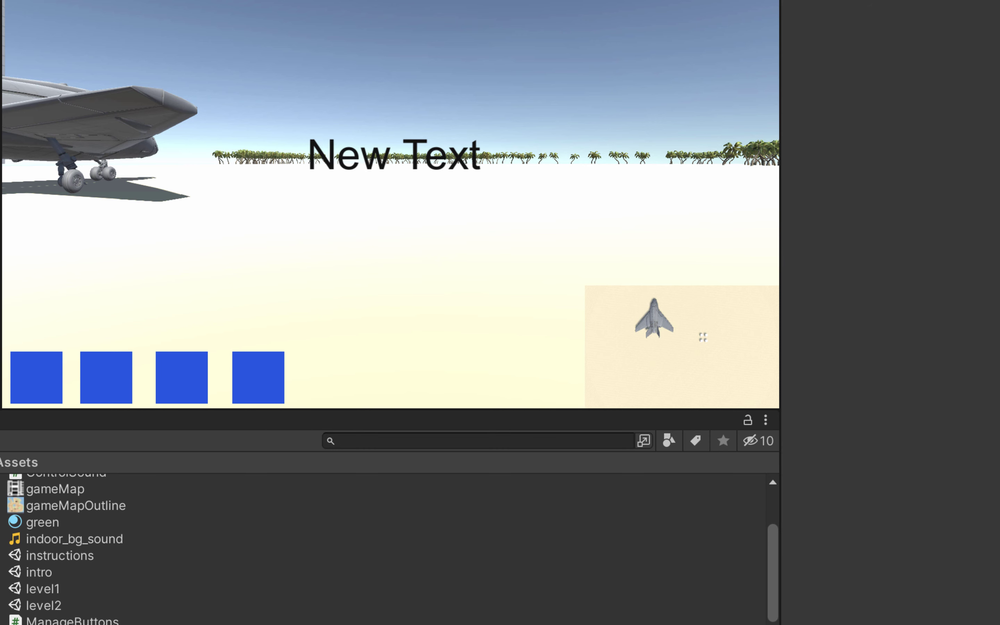
click(45, 1)
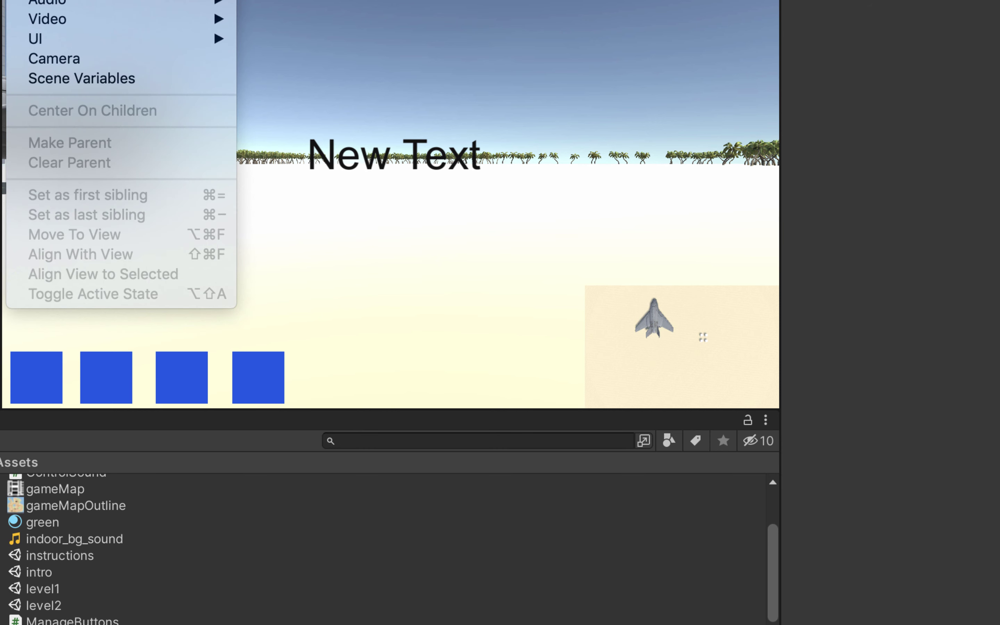
mouse_move(54, 1)
click(274, 1)
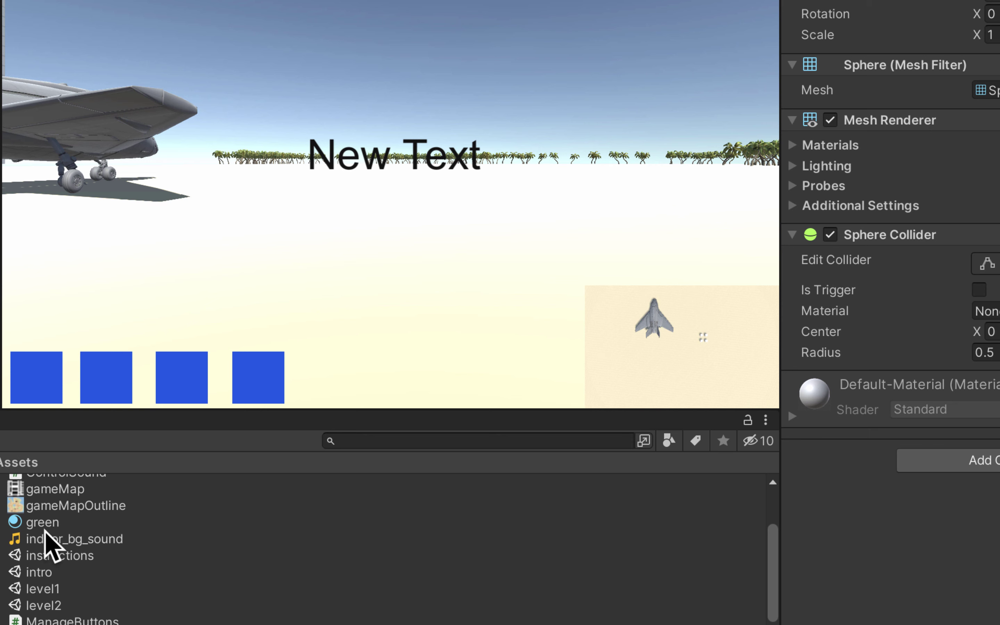
click(46, 523)
drag(86, 523, 926, 561)
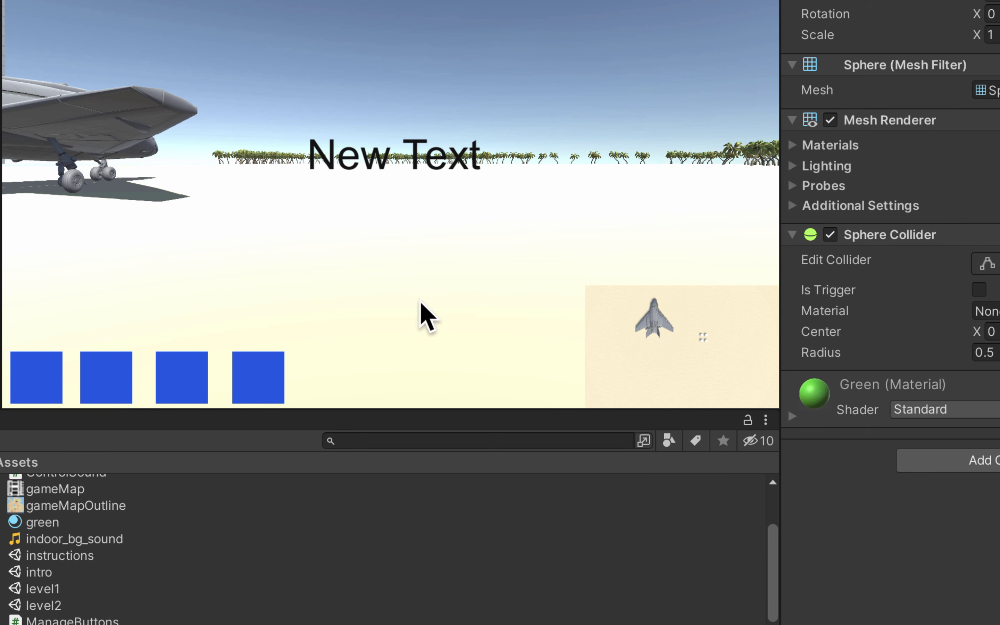
Step: Place the green sphere directly above one of the four white boxes near the airplane
click(1, 2)
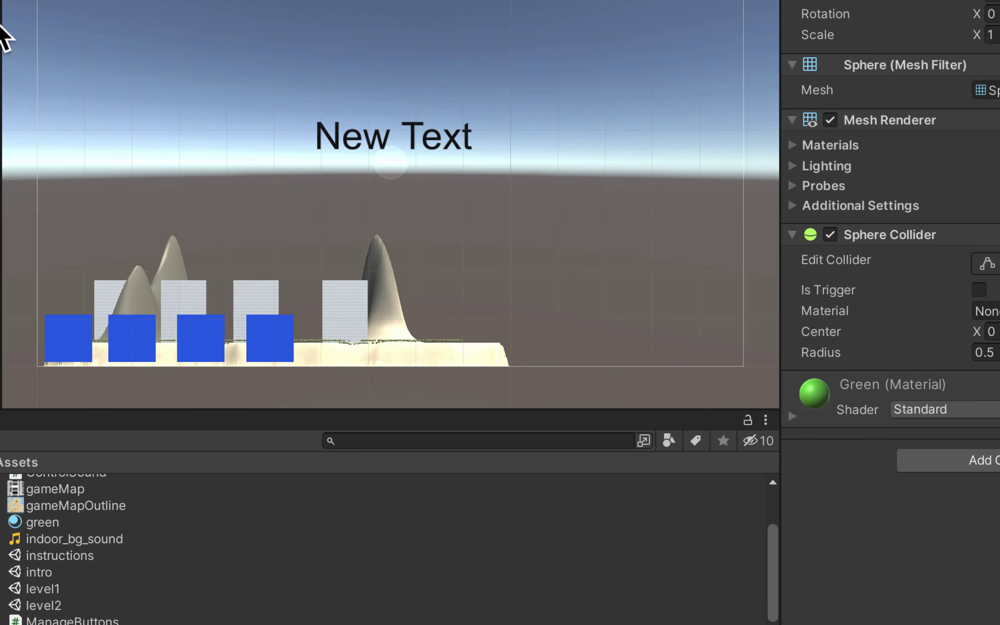
click(100, 1)
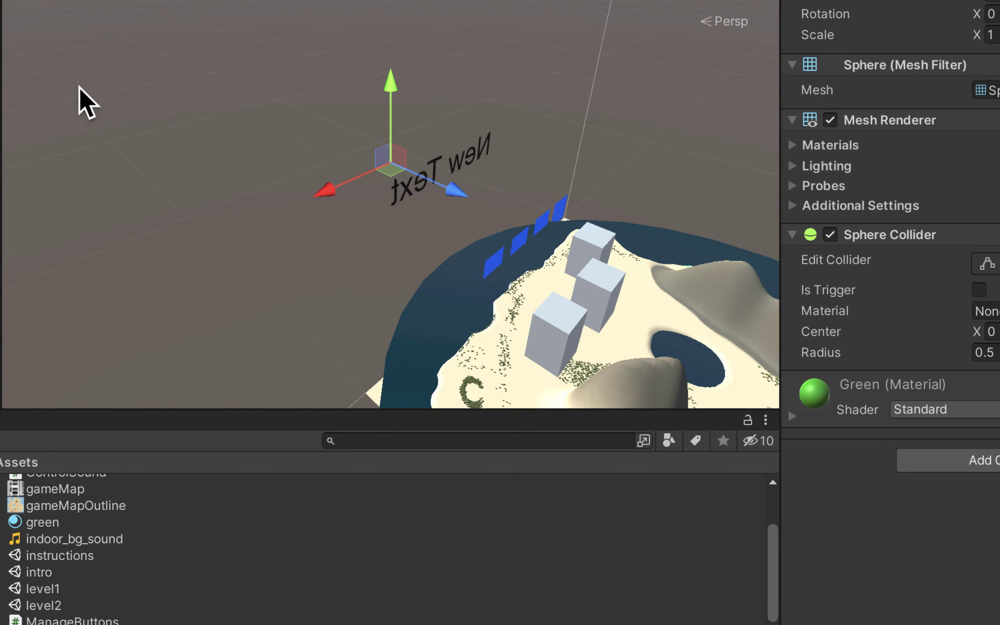
key(f)
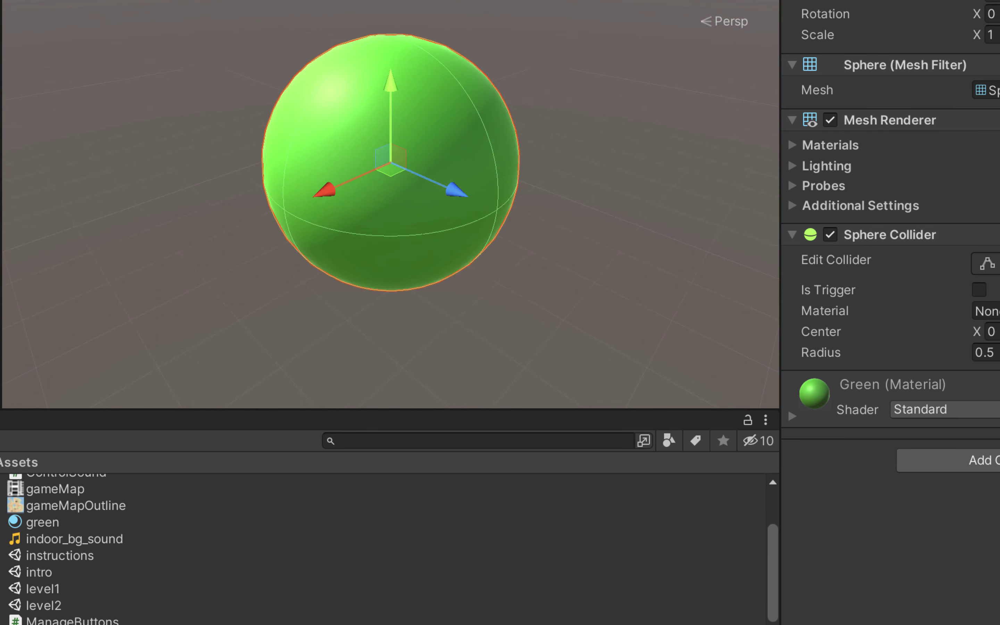
scroll(273, 180, down, 10)
scroll(272, 180, up, 10)
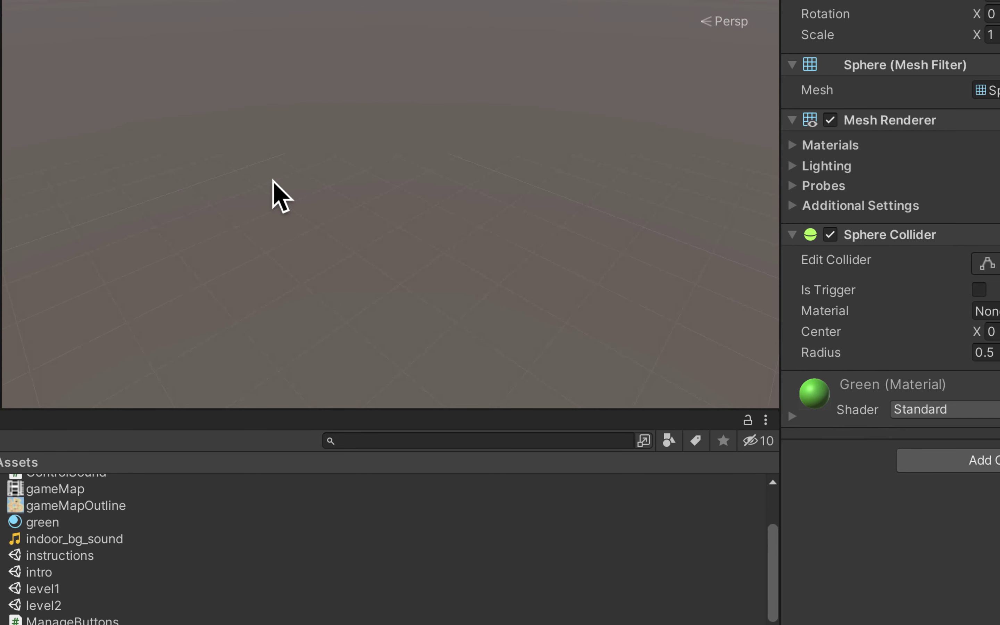
scroll(273, 180, down, 10)
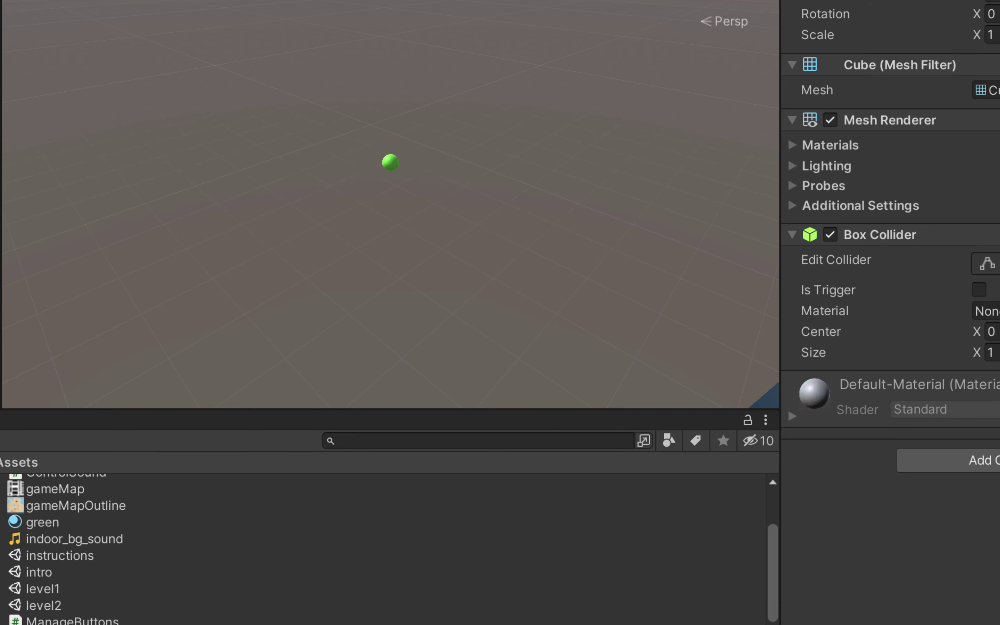
key(f)
scroll(78, 174, down, 10)
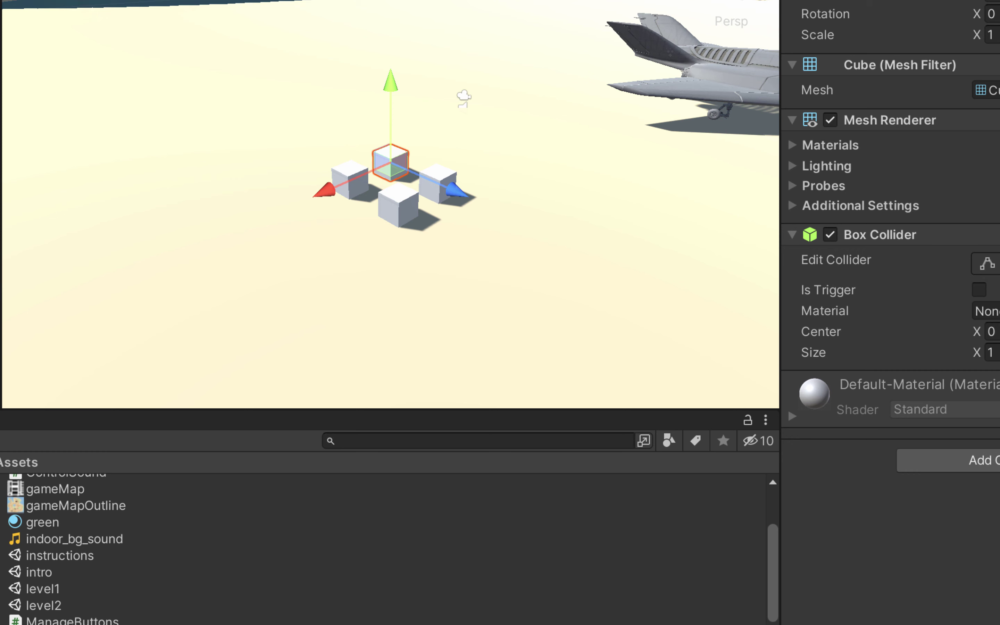
key(Down)
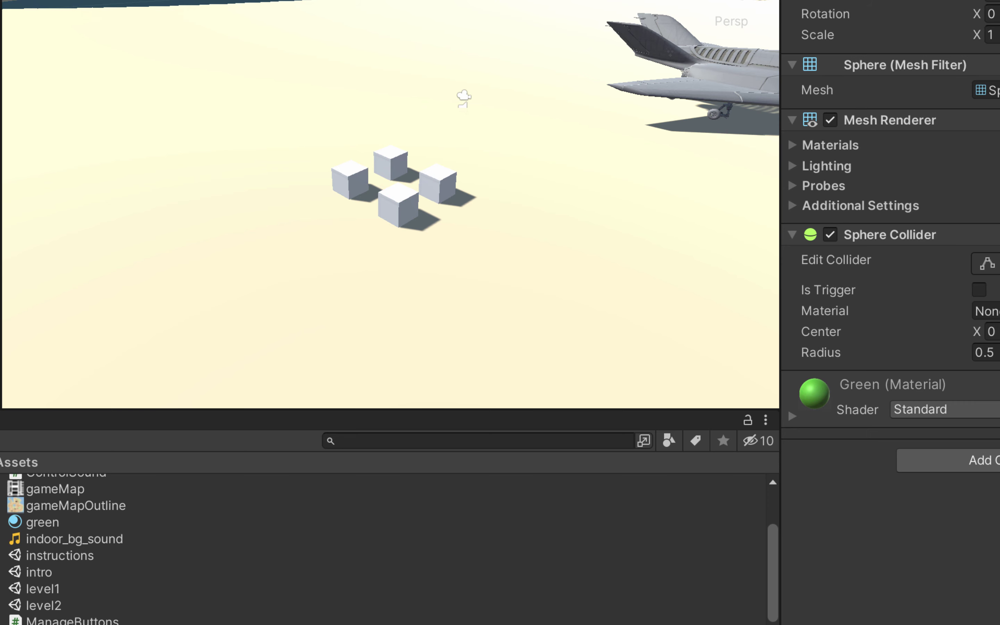
scroll(426, 96, down, 6)
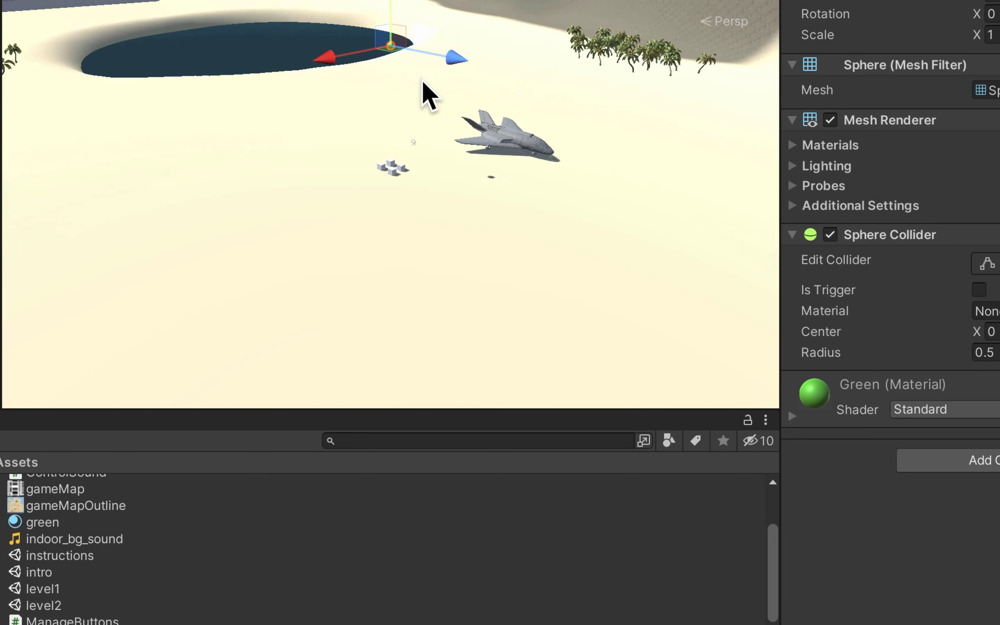
scroll(422, 79, down, 1)
Step: Duplicate the green sphere so that one sphere sits above each of the four white boxes
click(391, 162)
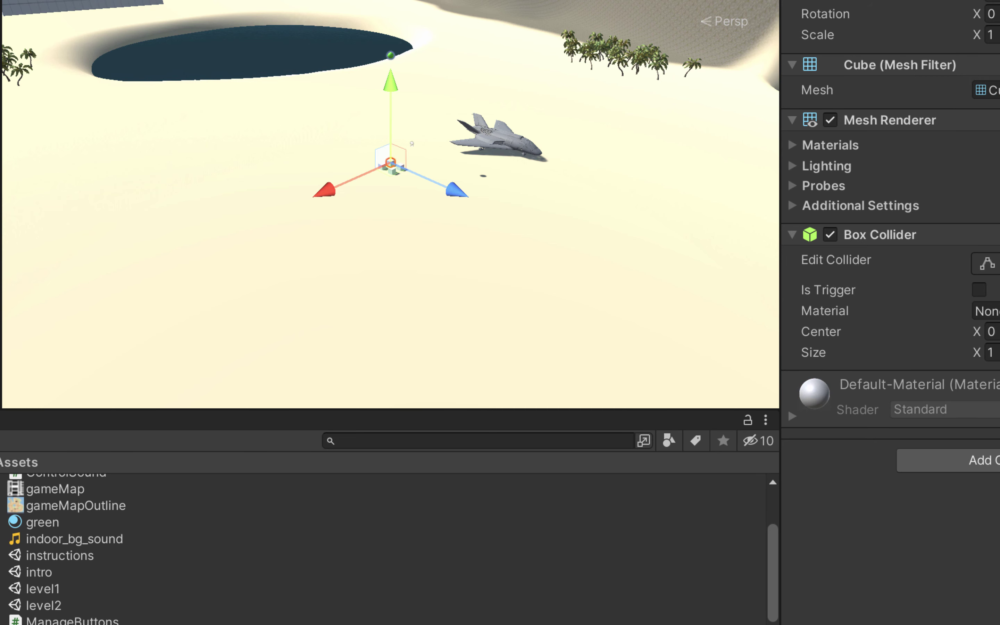
click(390, 56)
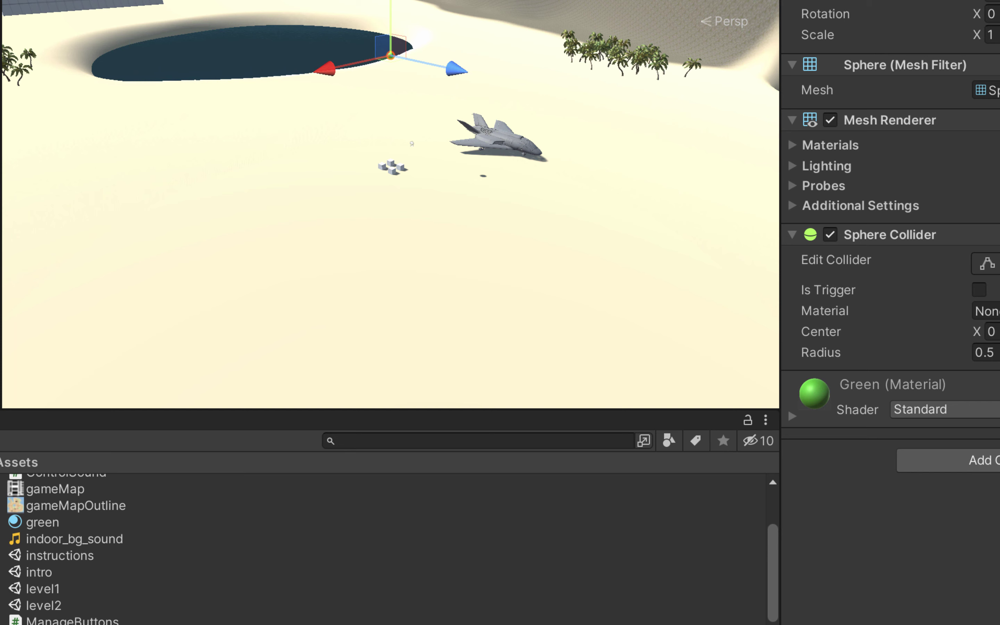
click(400, 167)
click(391, 56)
text(2)
key(Tab)
text(2)
scroll(523, 53, down, 5)
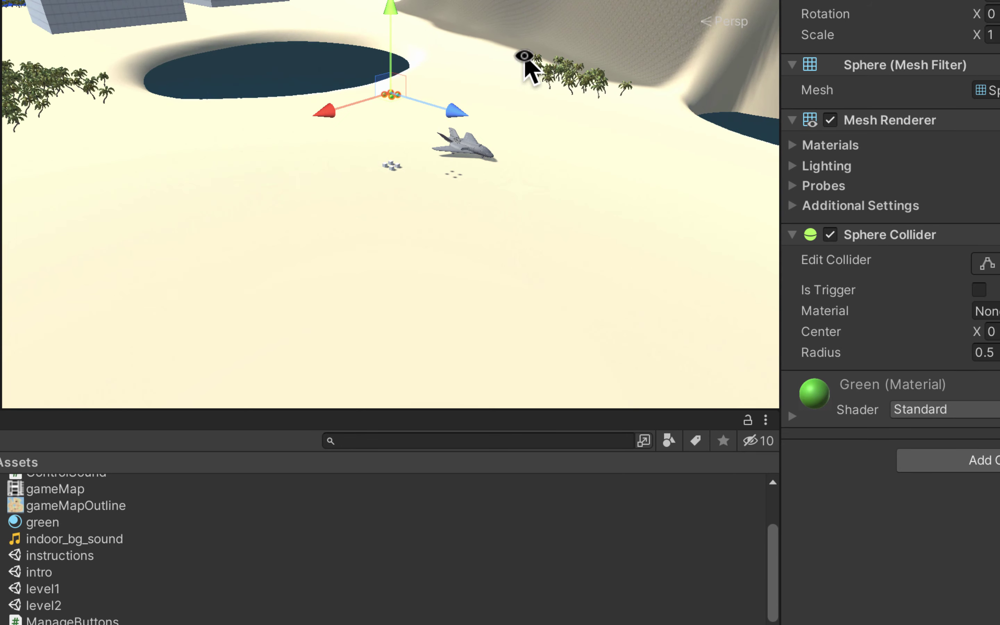
alt+drag(522, 54, 426, 233)
scroll(428, 246, up, 5)
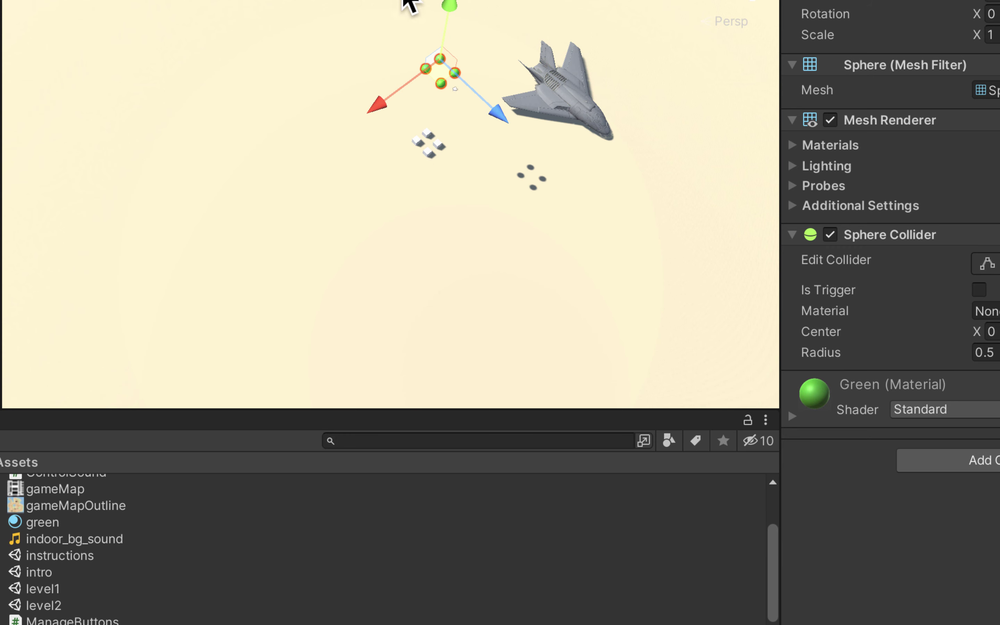
Step: Play the scene, look around the four boxes from the first-person view, and stop playing
key(super+p)
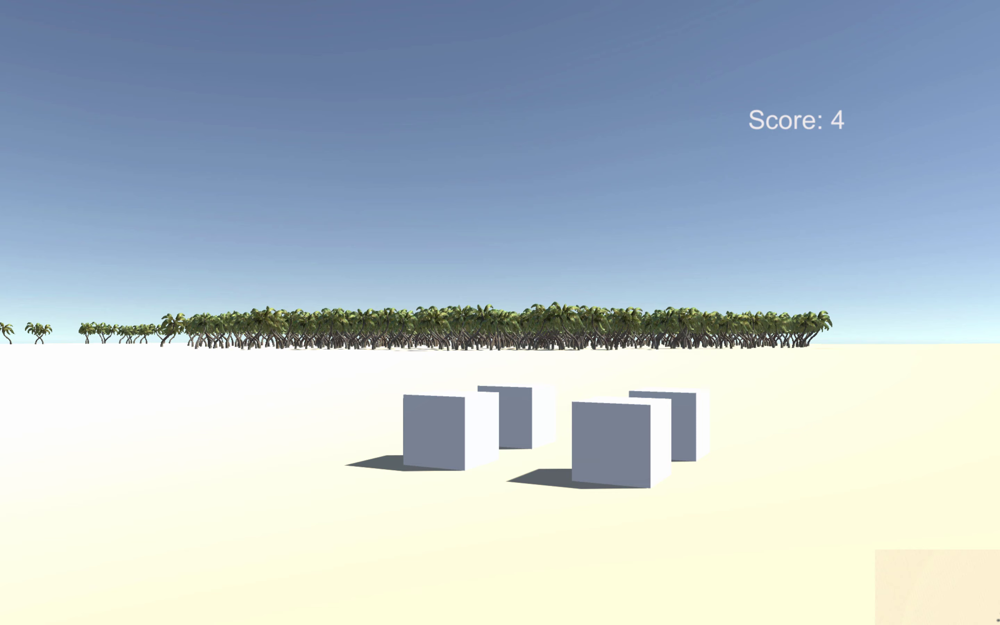
key(Right)
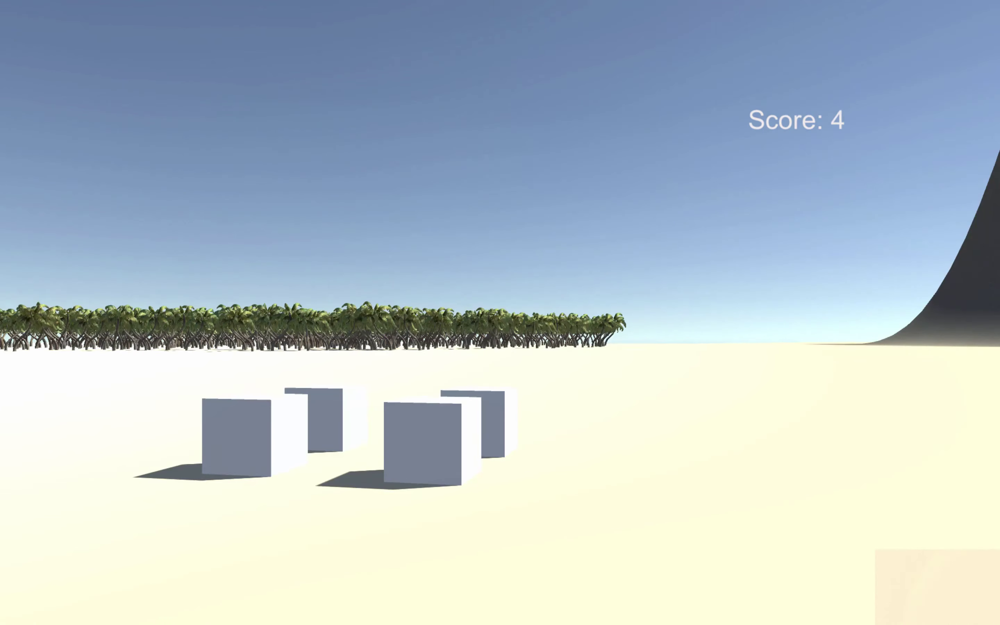
key(Up)
key(s)
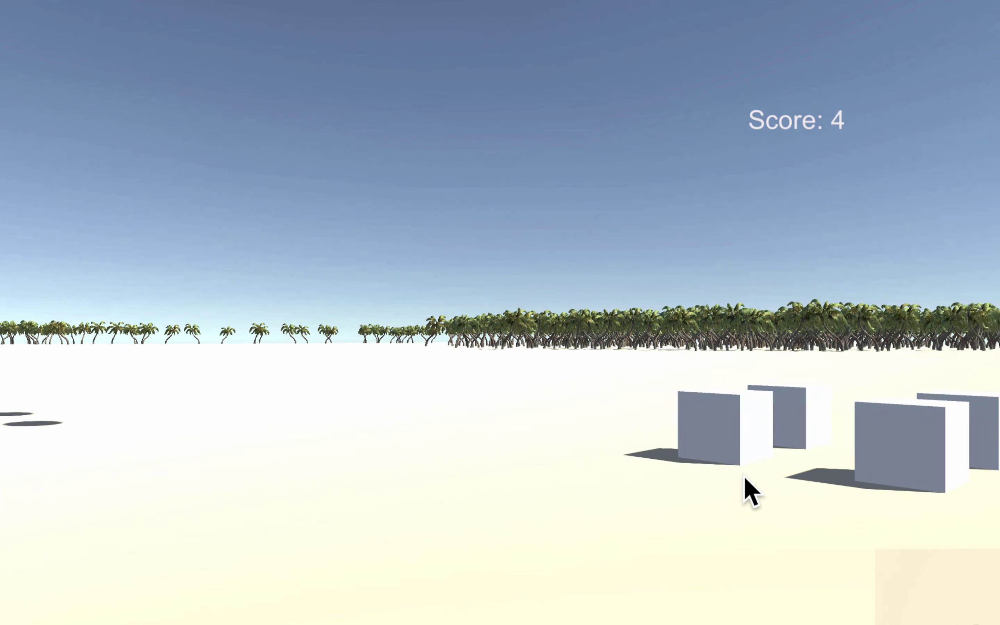
key(Up)
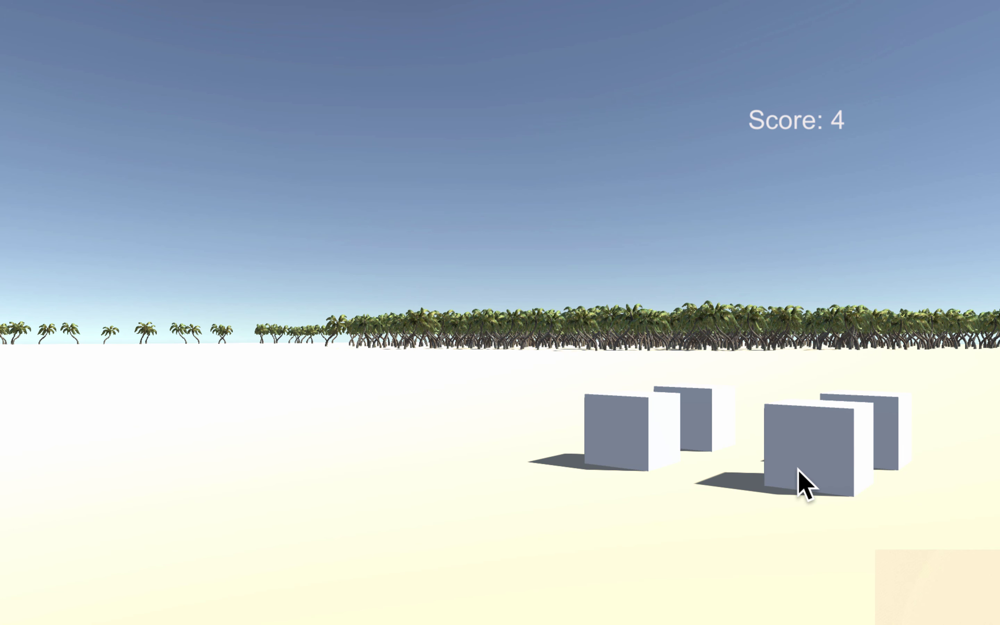
key(super+p)
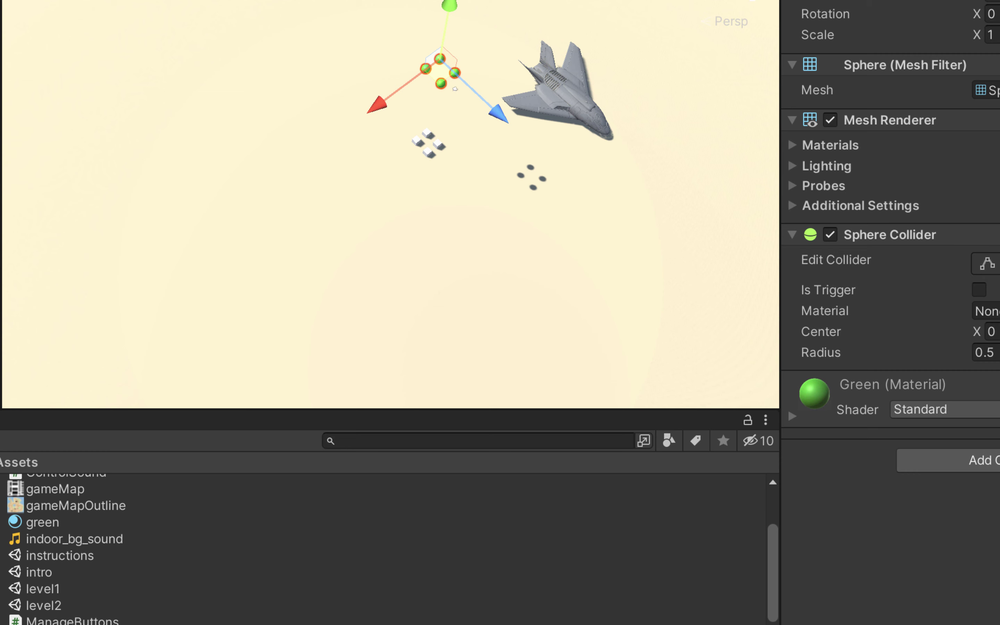
Step: Name User Layer 3 "min" to create a dedicated layer for the green spheres
key(shift+Down)
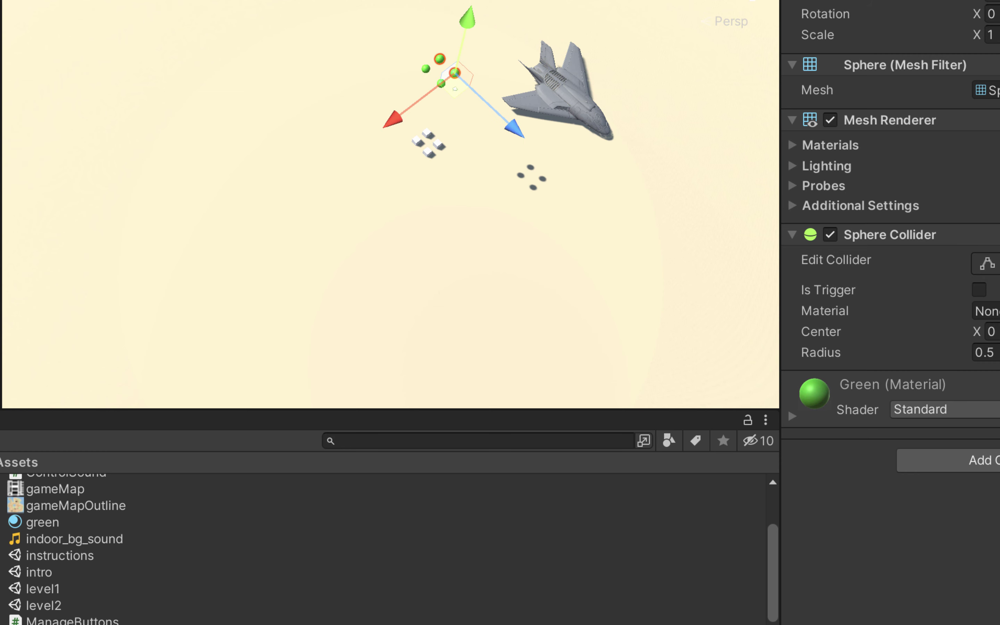
key(shift+Down)
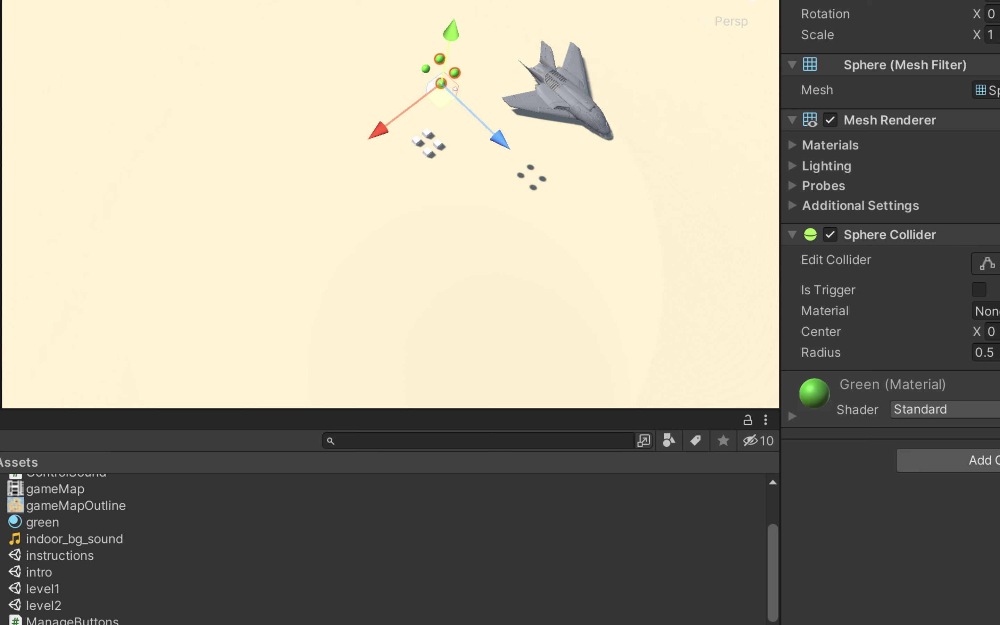
key(shift+Down)
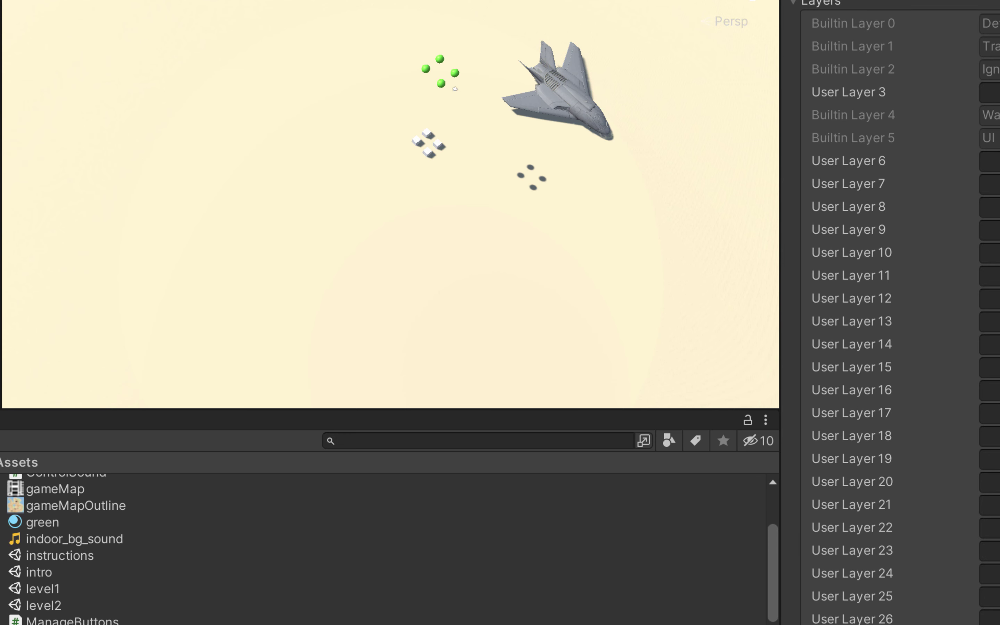
click(991, 92)
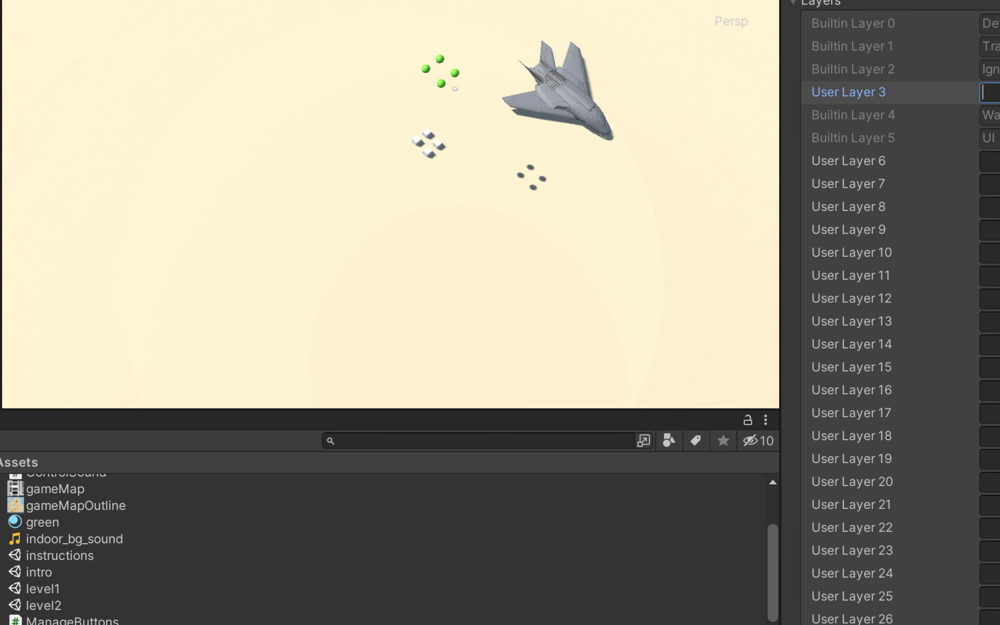
text(min)
Step: Select all four green spheres above the boxes for assignment to the new layer
click(440, 59)
shift+click(455, 73)
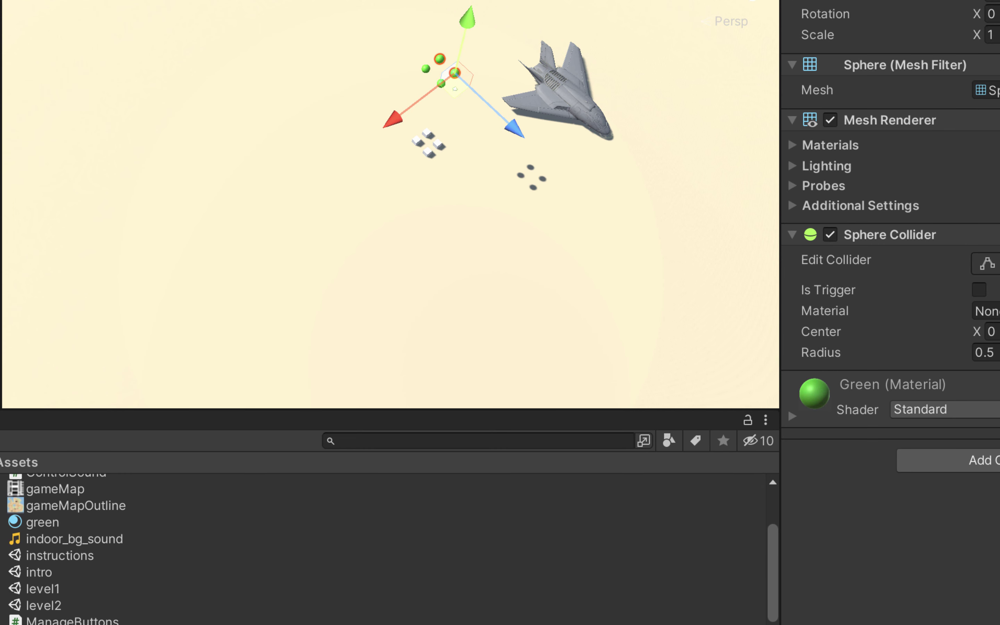
shift+click(441, 83)
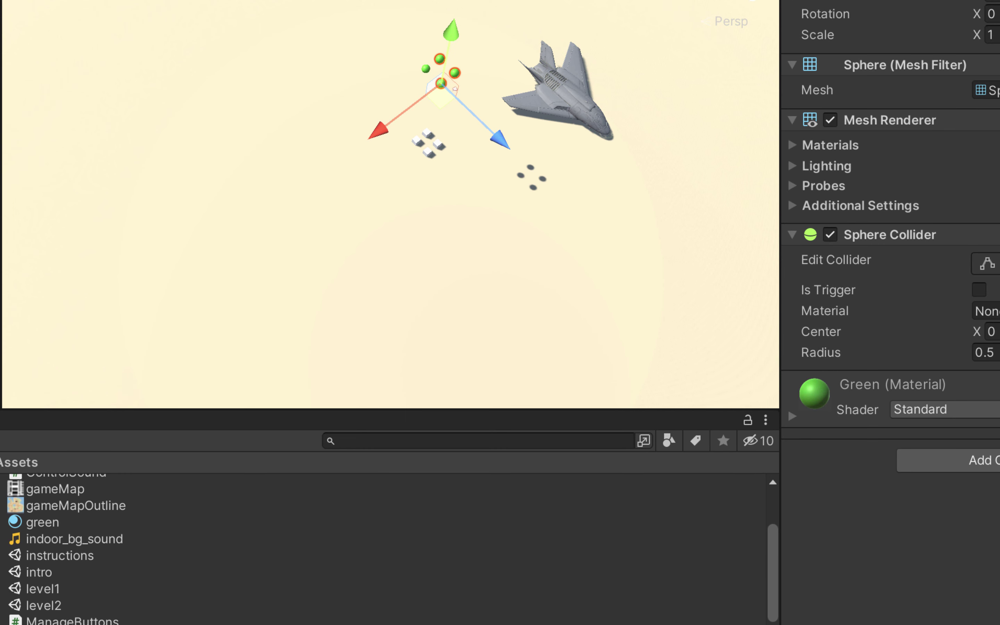
shift+click(426, 68)
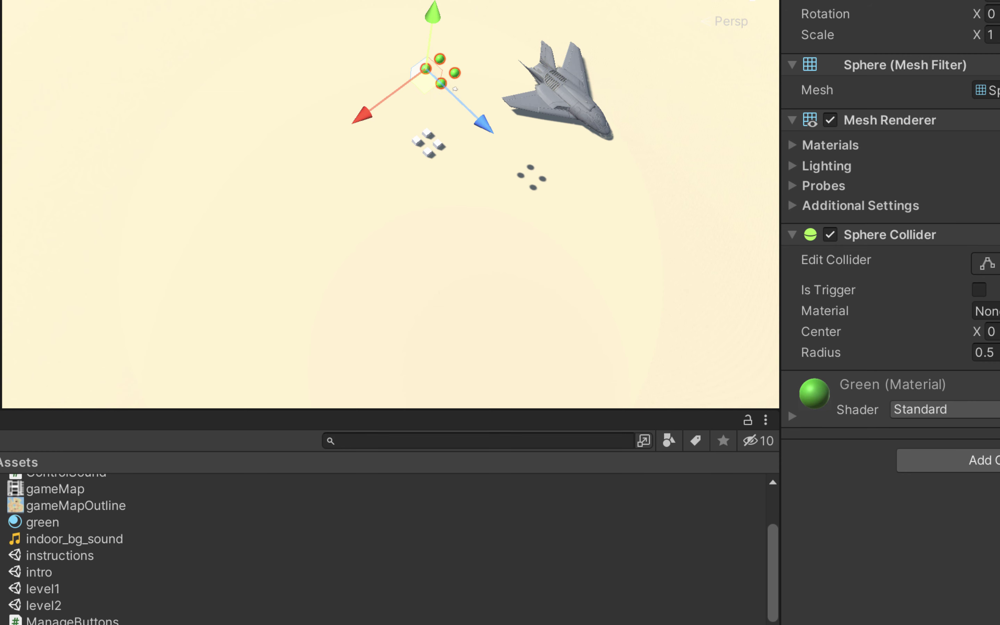
Step: Exclude the new min layer from the culling mask of the FirstPersonCharacter camera
click(0, 28)
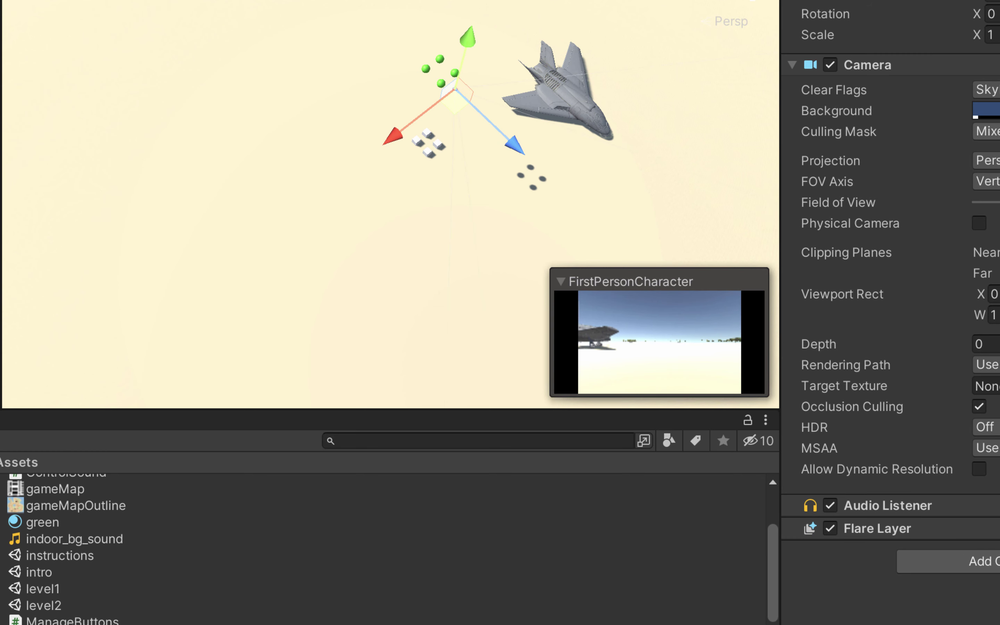
click(993, 132)
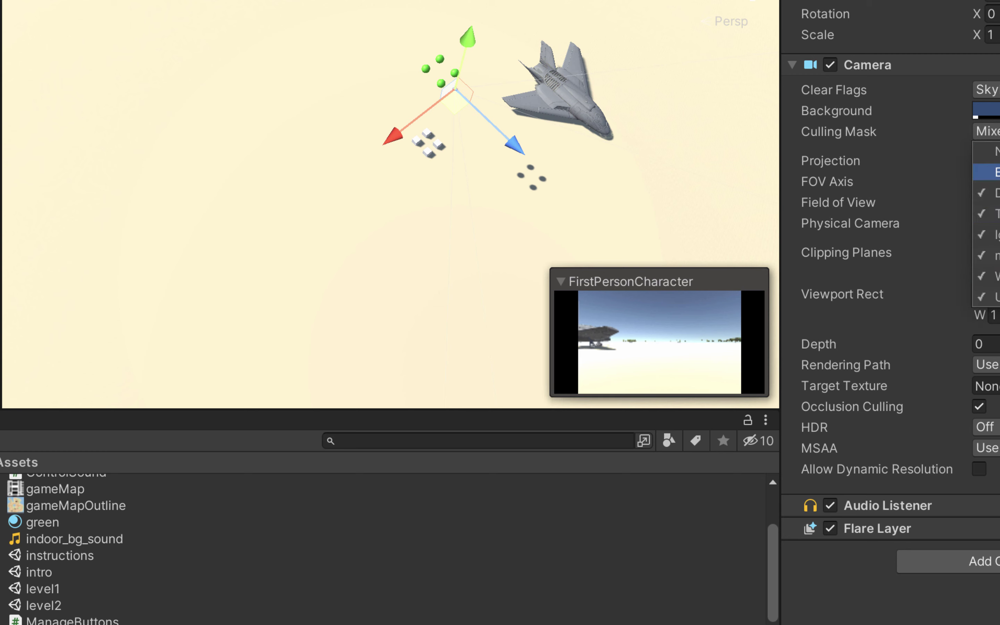
click(996, 256)
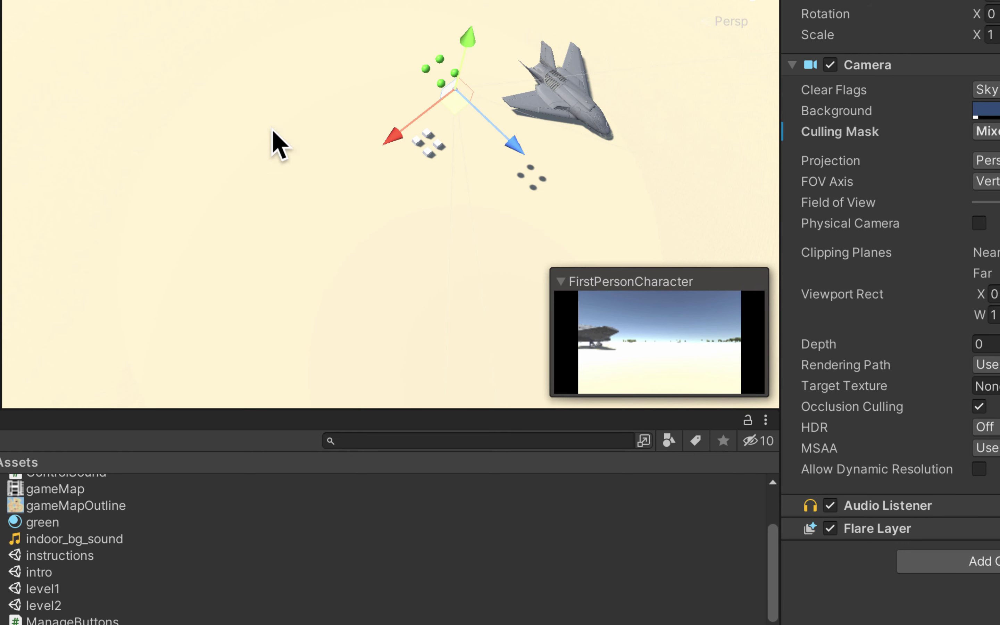
Step: Select top_view_camera and open its Culling Mask options to check which layers it renders
key(Up)
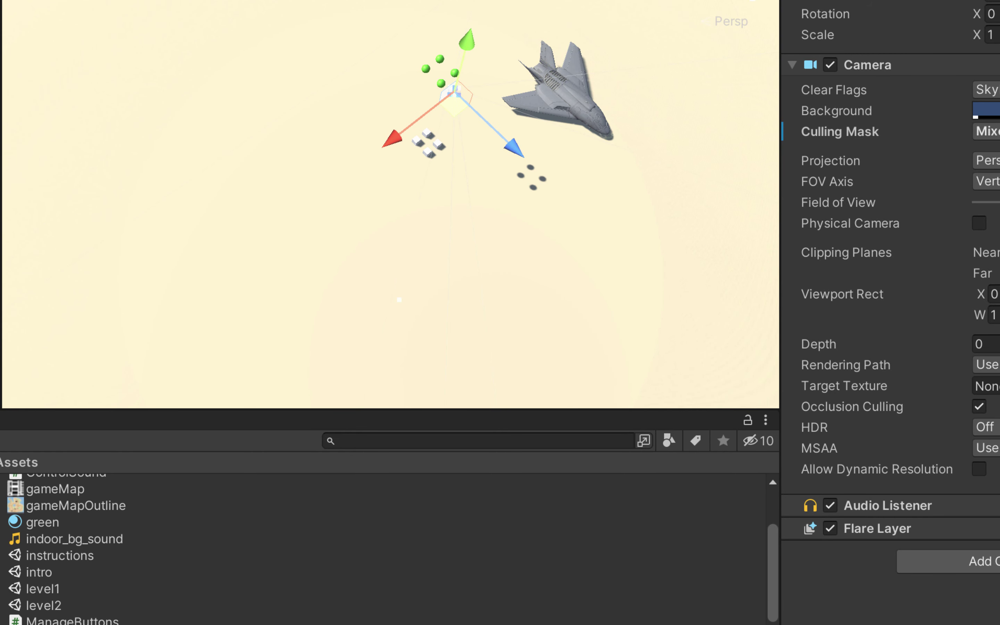
key(Down)
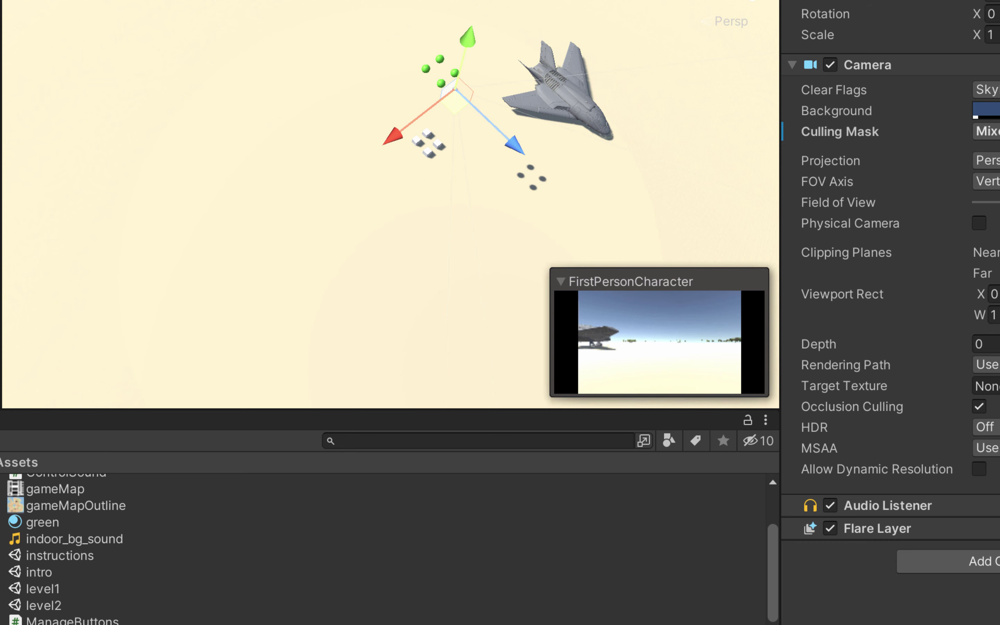
key(Down)
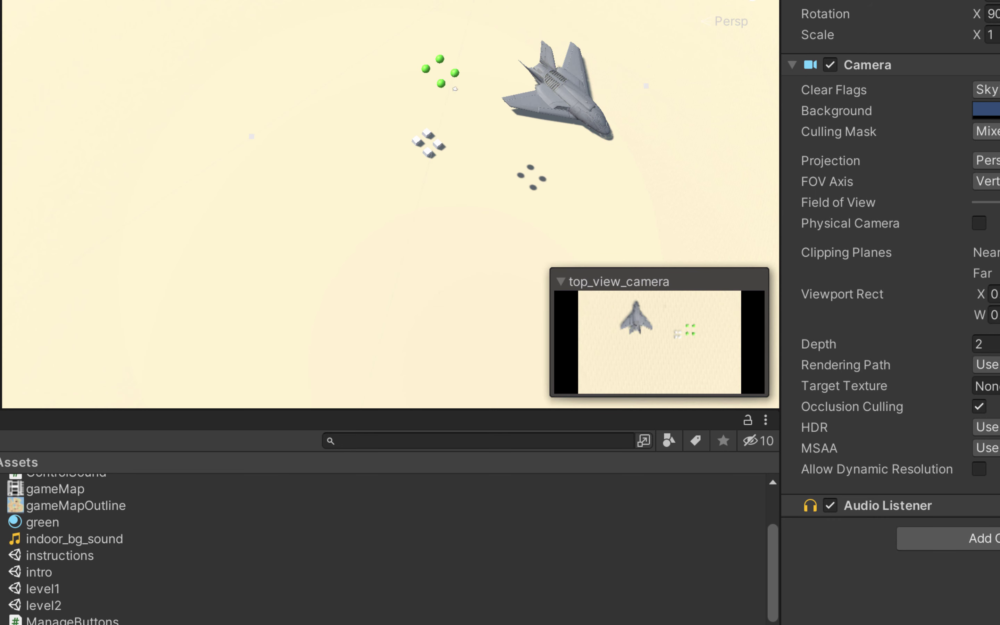
click(987, 132)
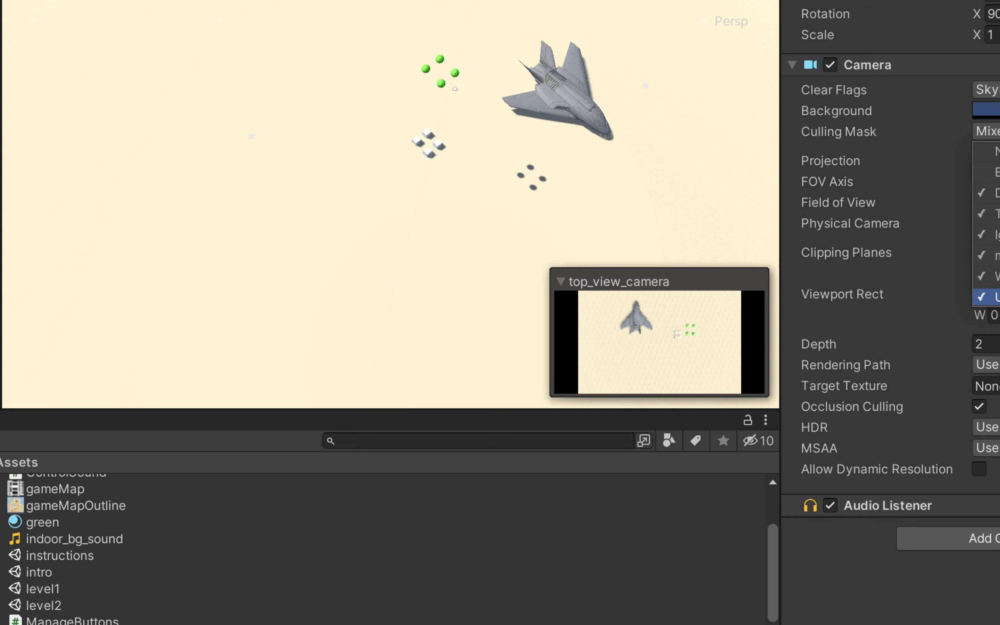
Step: Try excluding every layer except the mini-map layer individually from the top_view_camera culling mask, and set the mask back to Everything
click(992, 193)
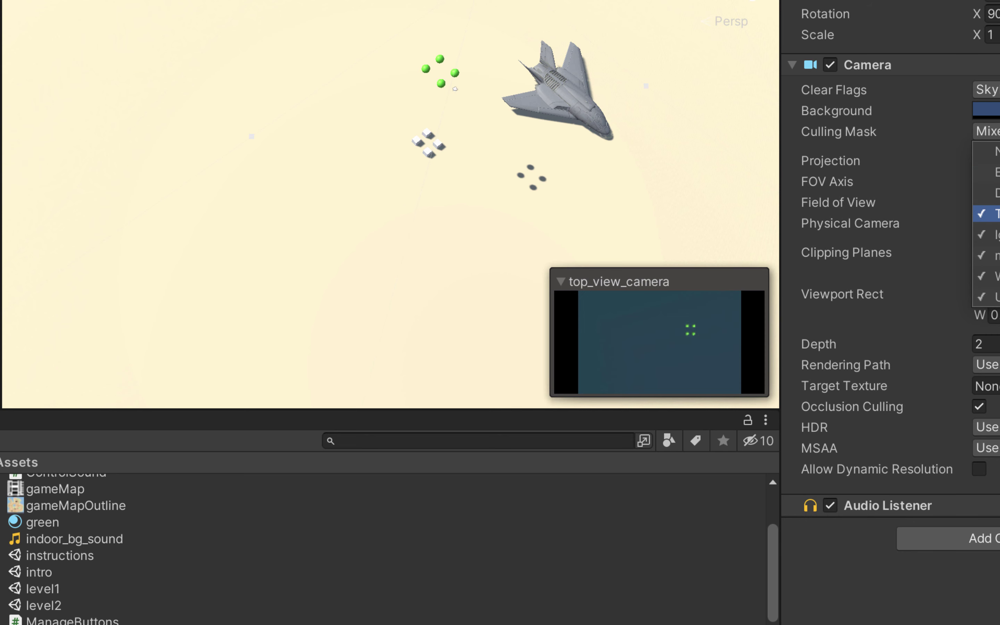
click(992, 213)
click(992, 234)
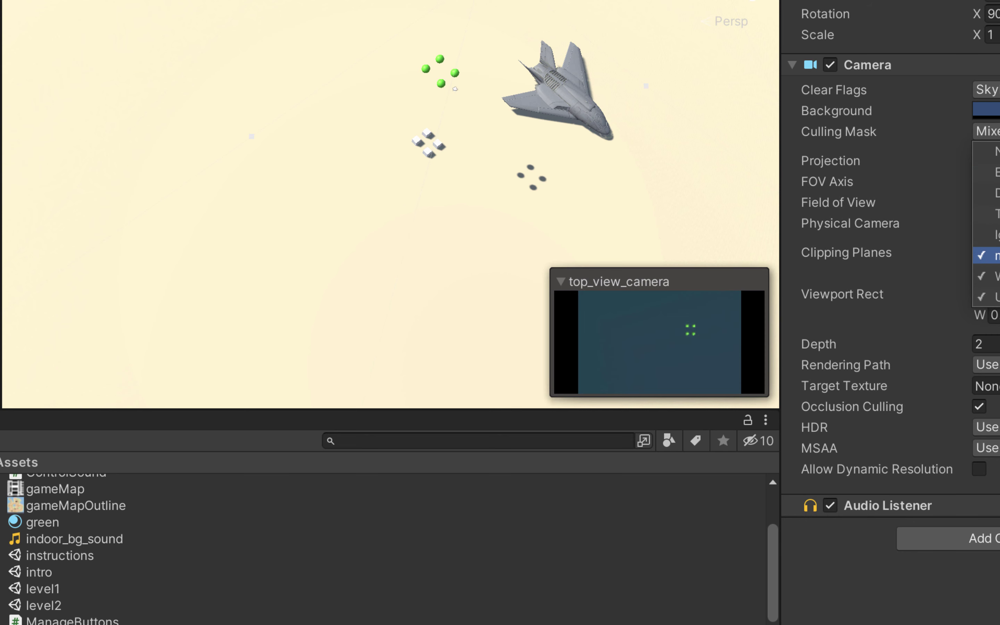
click(992, 276)
click(992, 296)
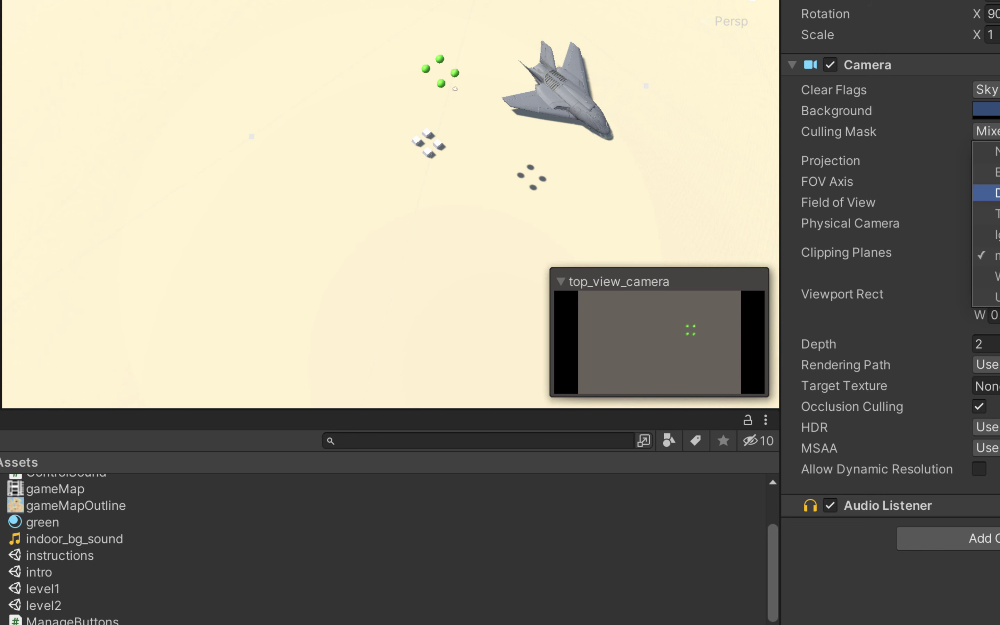
click(992, 172)
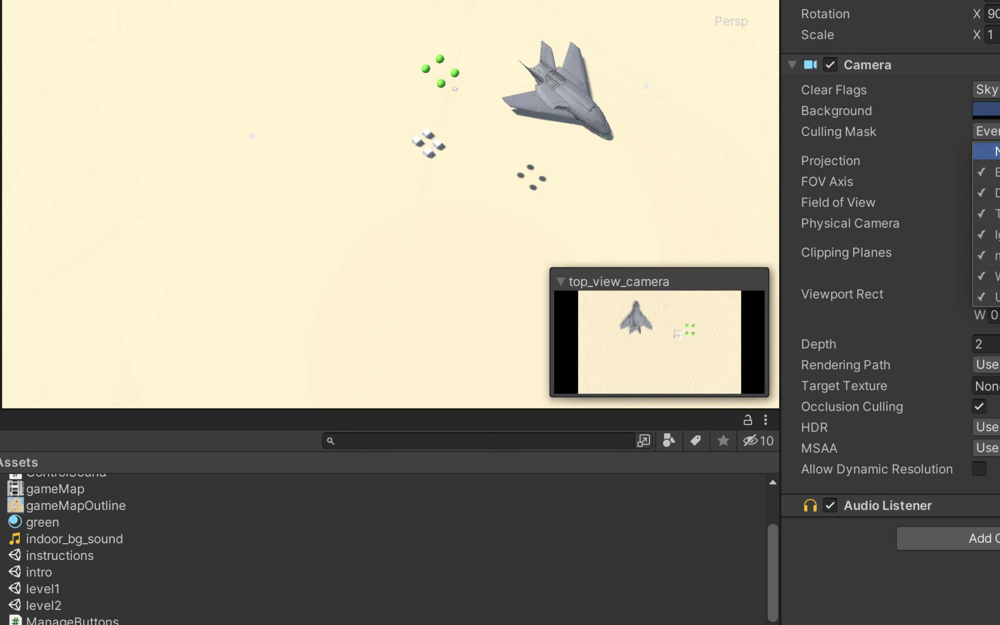
Step: Clear the top_view_camera culling mask to Nothing and enable only the mini-map layer
click(992, 151)
click(992, 255)
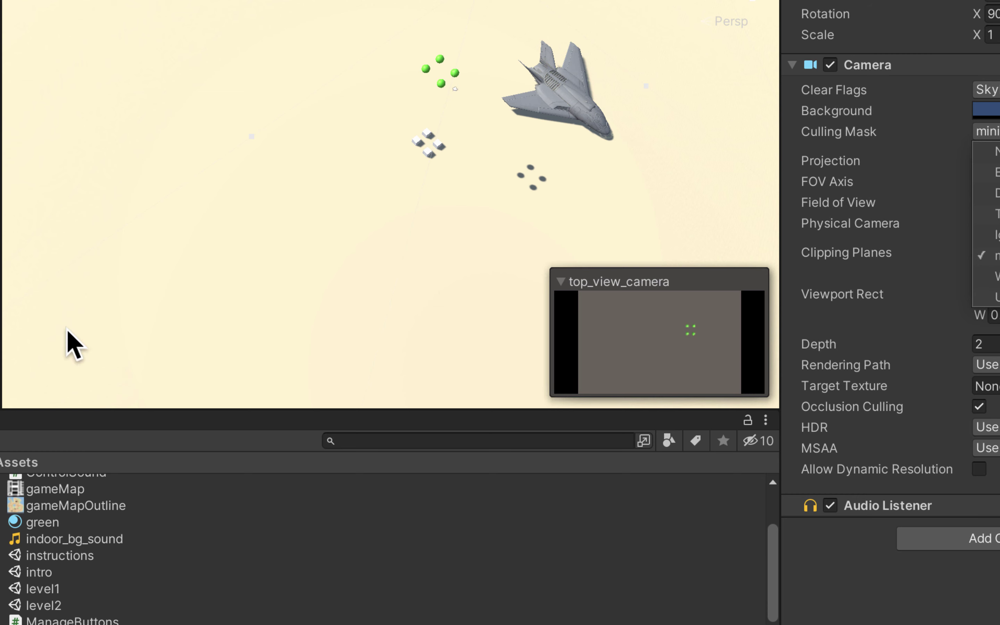
click(0, 364)
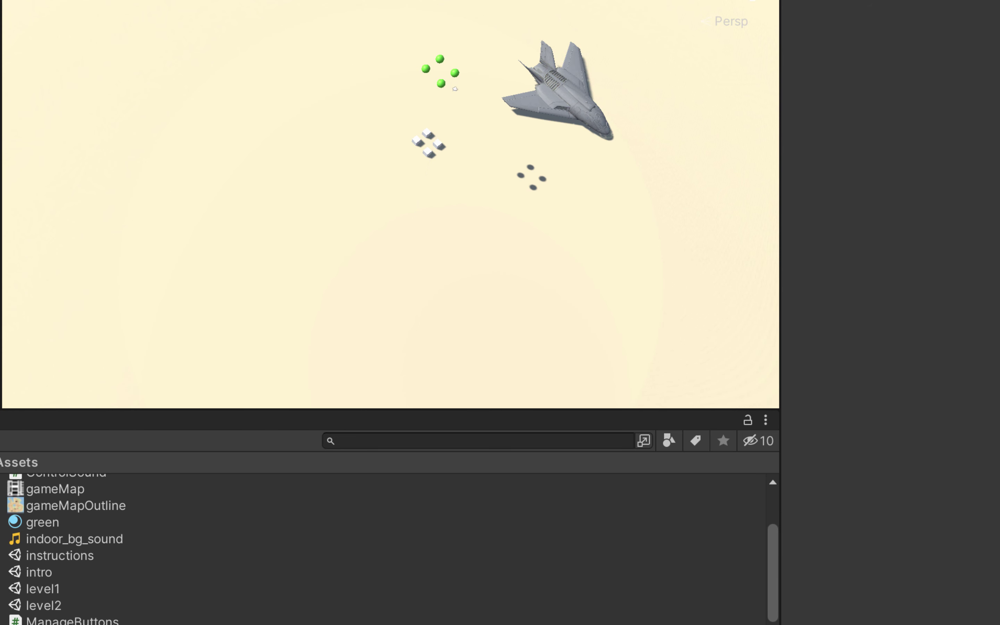
Step: Duplicate one of the green spheres and apply the red material from the project assets to the copy
click(426, 69)
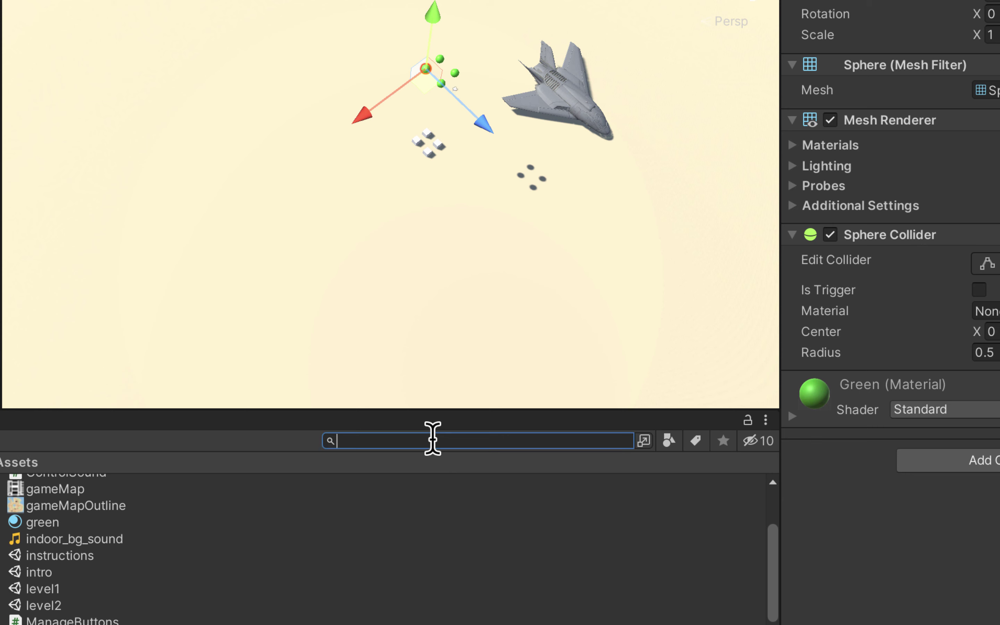
text(gree)
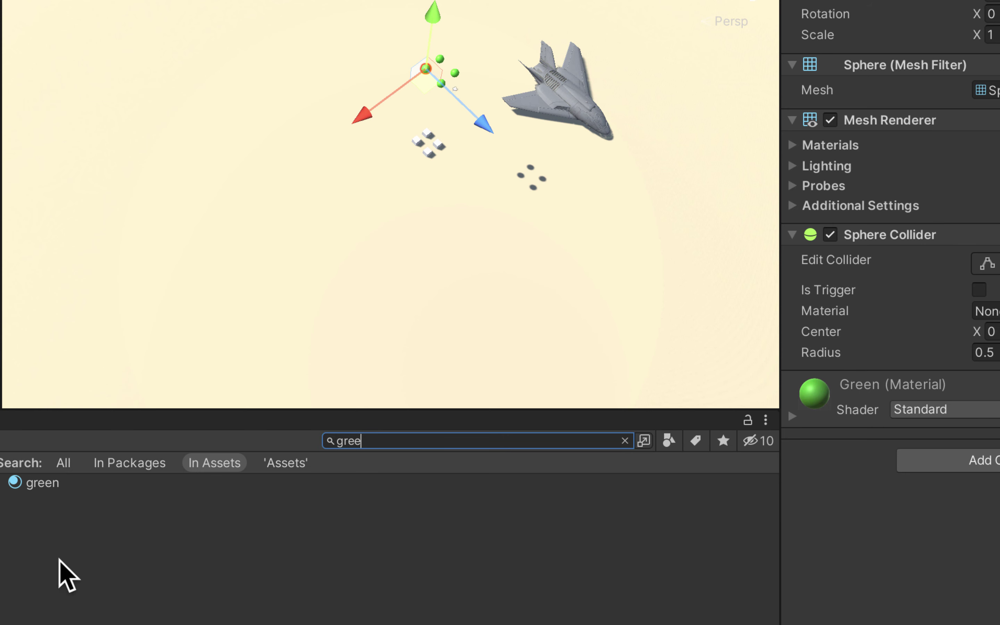
key(alt+shift+Left)
text(blu)
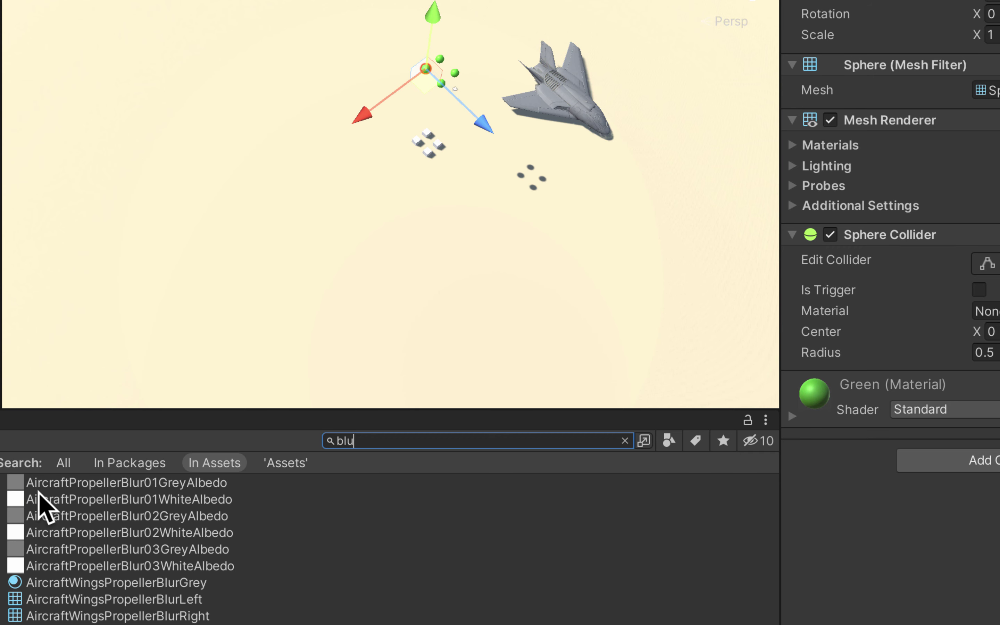
key(alt+shift+Left)
text(red)
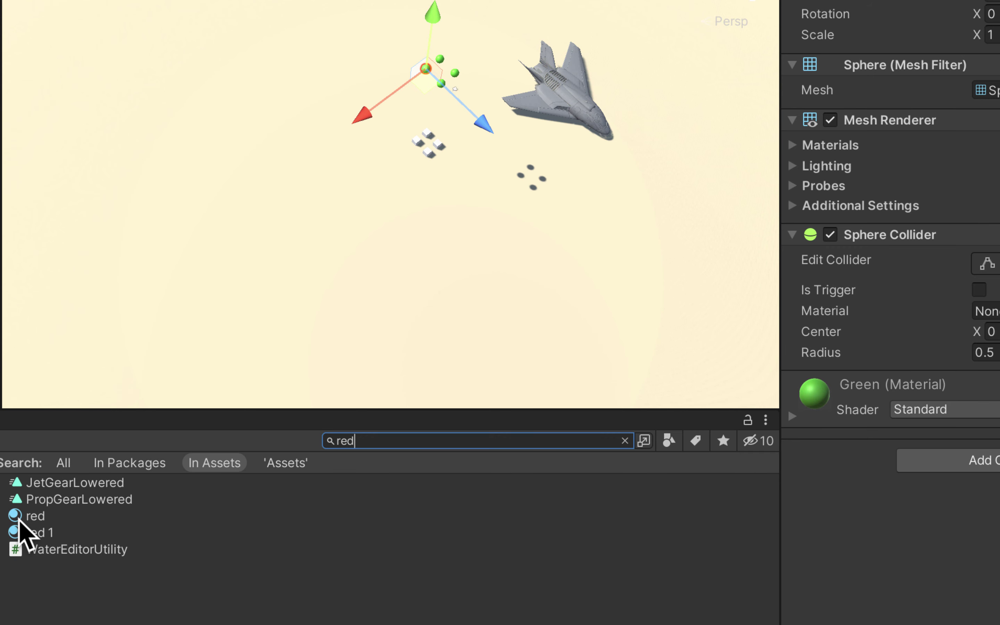
click(19, 521)
drag(18, 520, 904, 545)
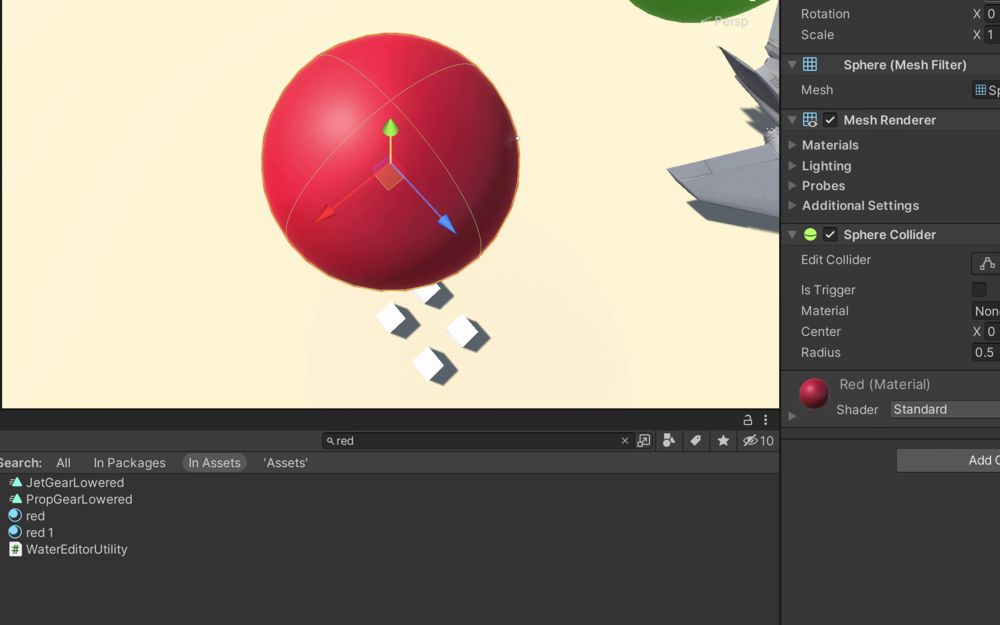
Step: Move the red sphere to its own position, clear of the four green spheres above the boxes
key(Return)
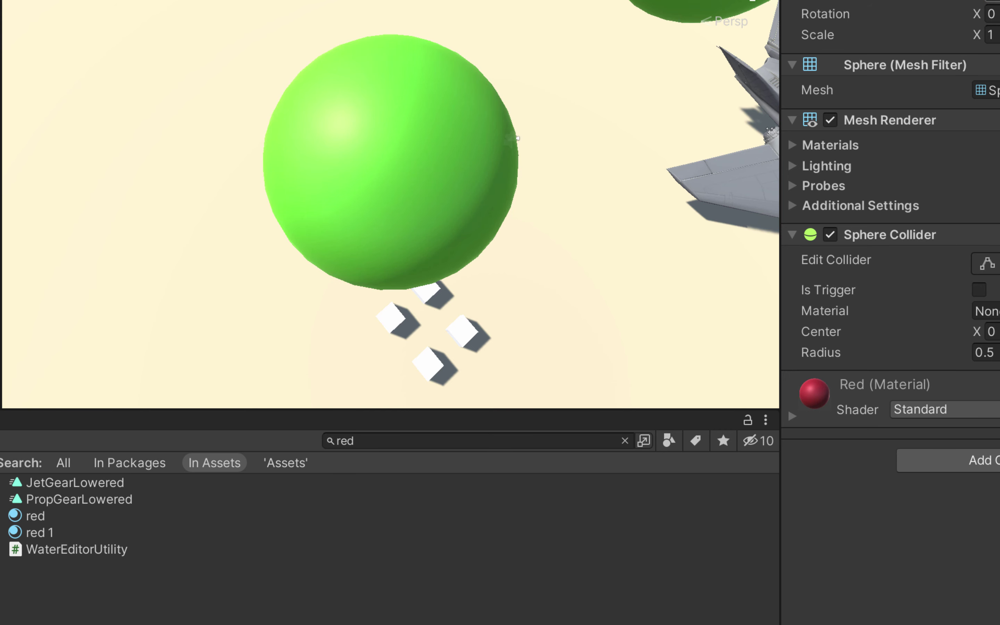
scroll(705, 43, down, 6)
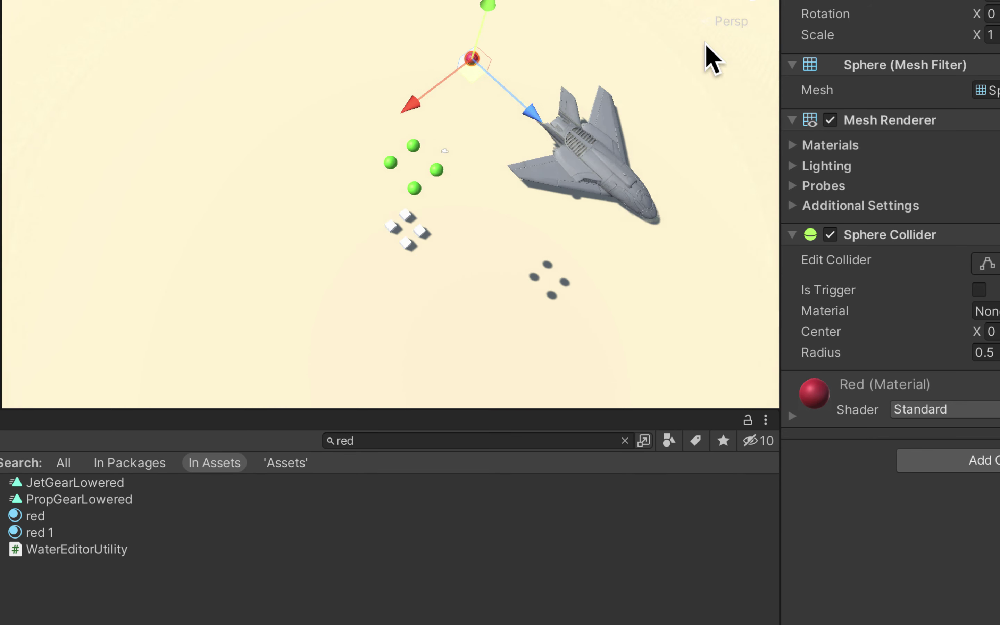
scroll(705, 42, up, 5)
scroll(704, 42, down, 5)
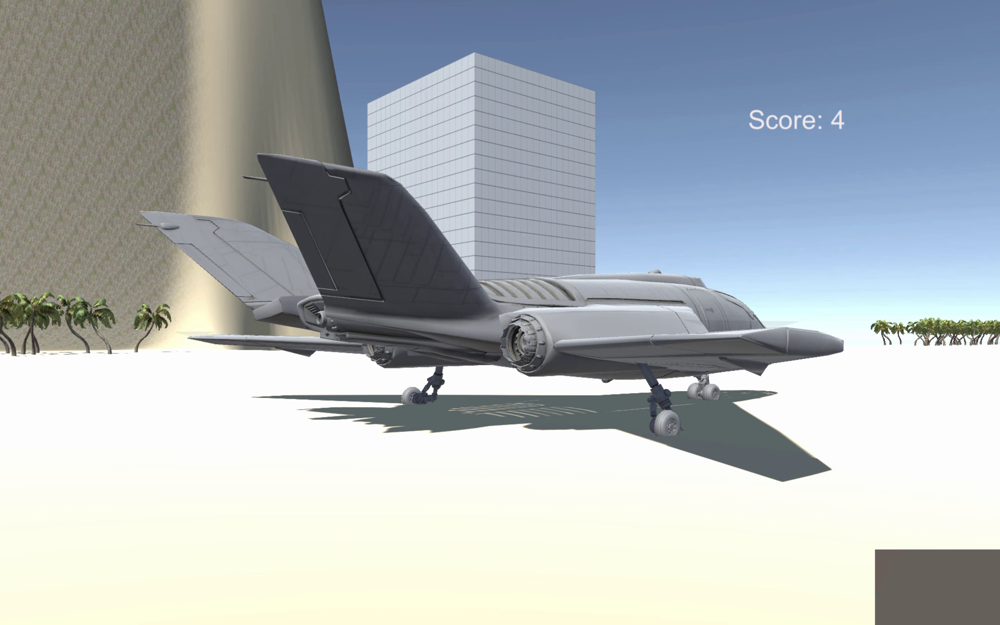
Step: Play-test the level by walking around the aircraft and boxes to check the markers on the mini-map
key(w)
key(d)
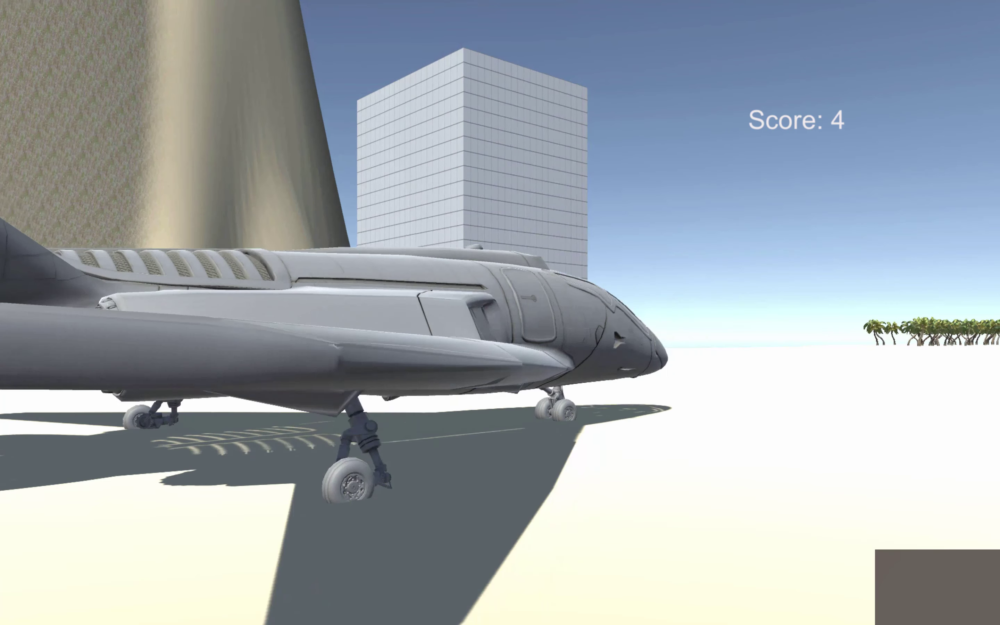
key(s)
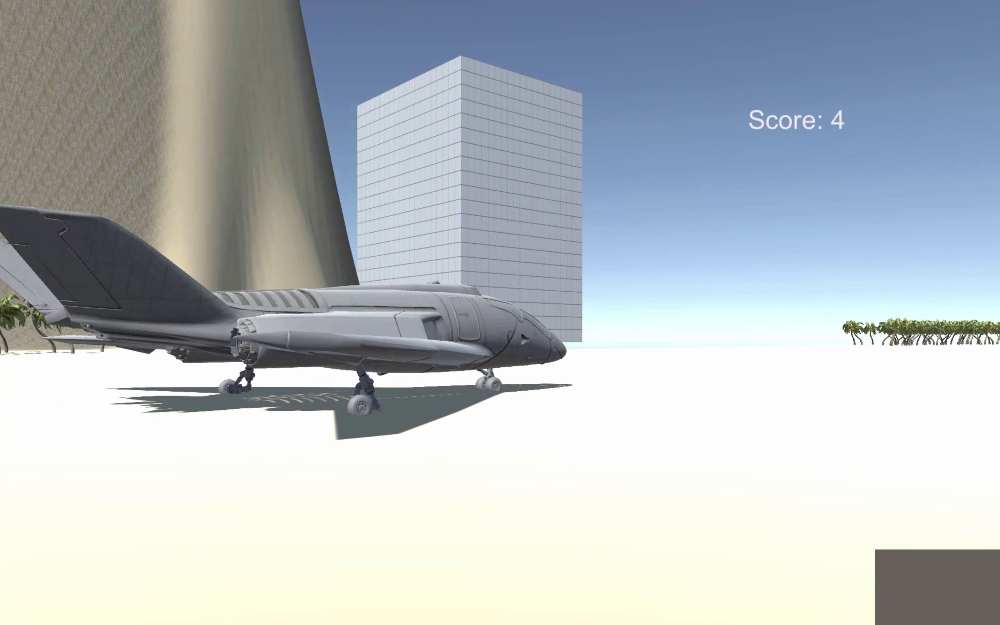
key(s)
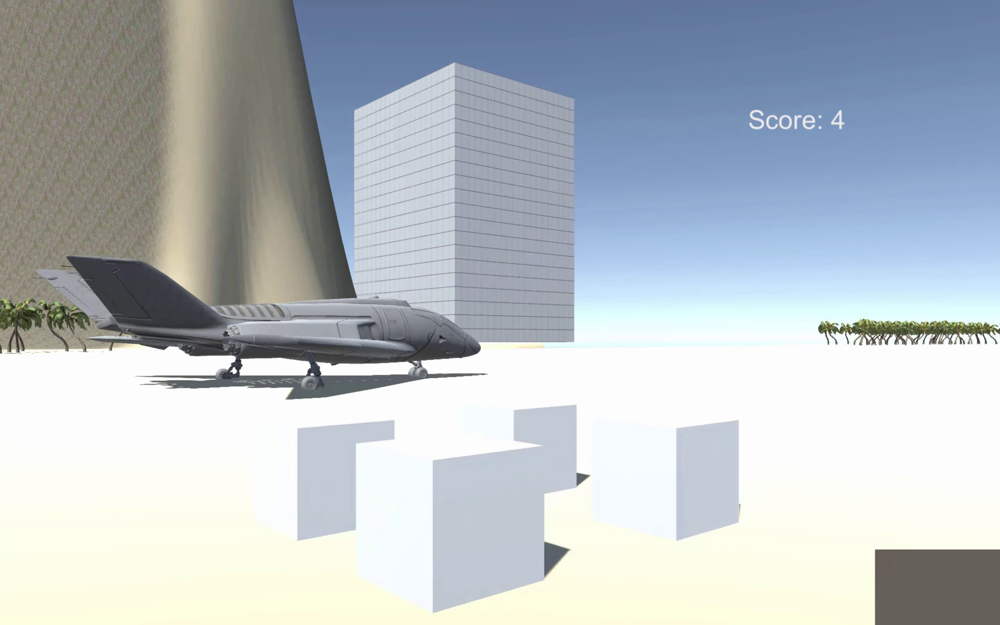
key(w)
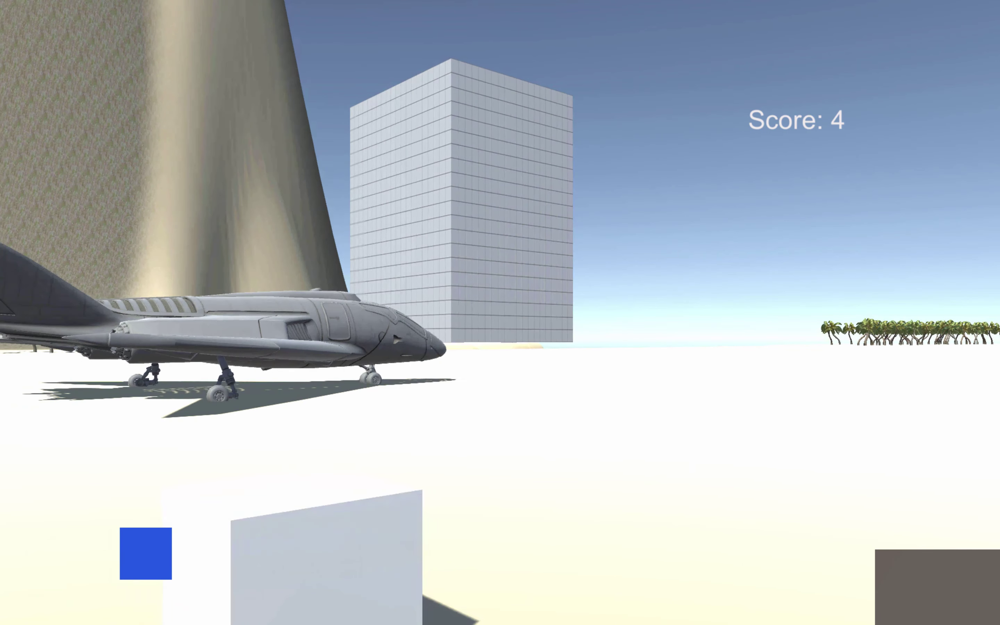
key(s)
key(a)
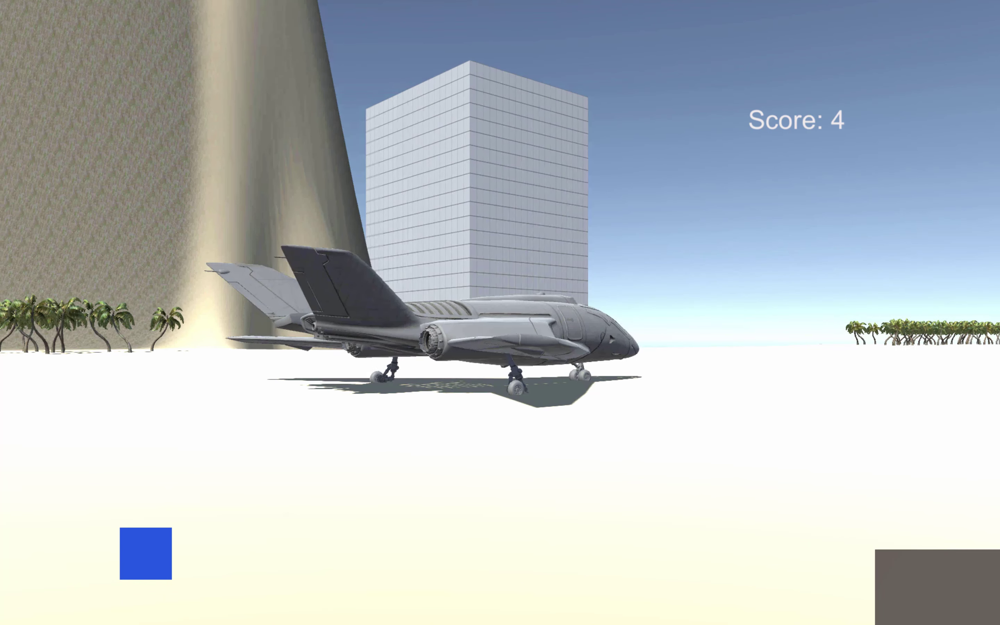
key(s)
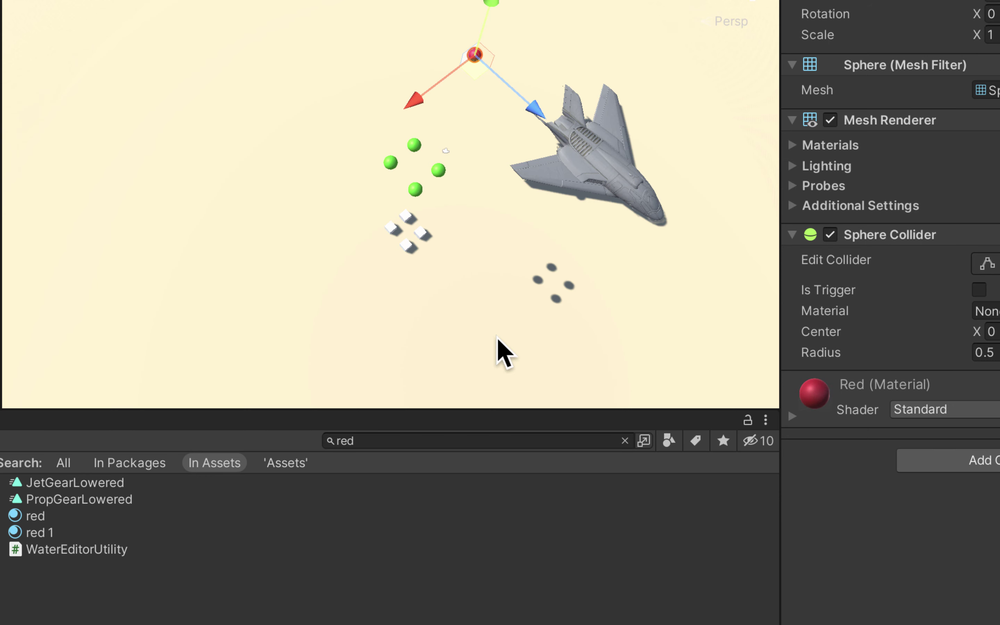